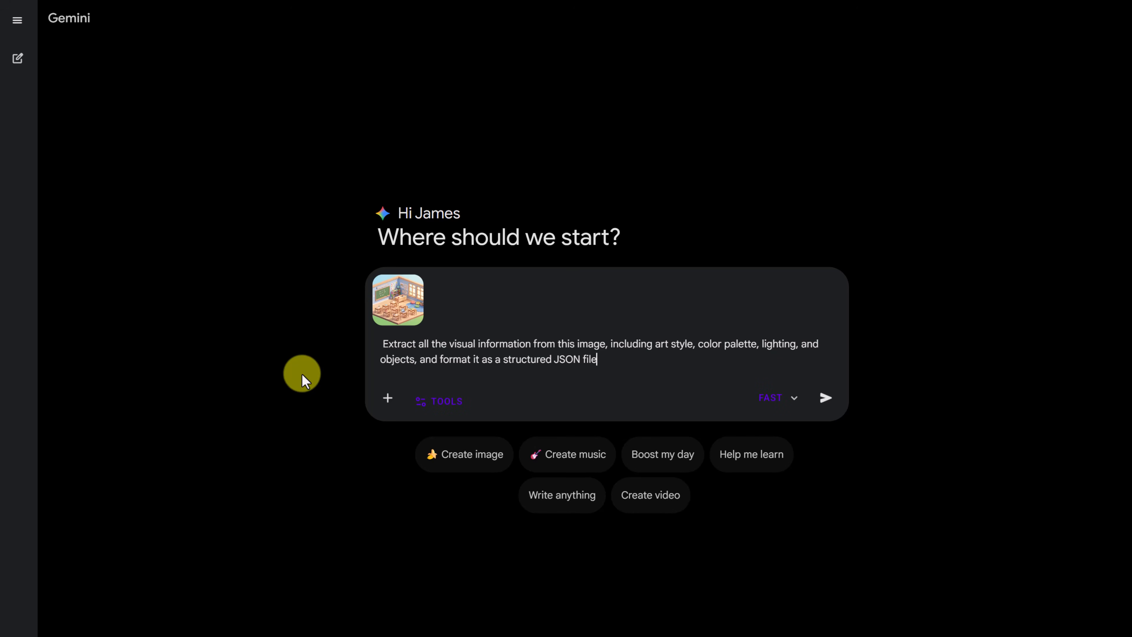
Submit the prompt to extract the classroom image's visual information as a structured JSON file and review the generated JSON.
{"action": "left_click", "coordinate": [824, 399]}
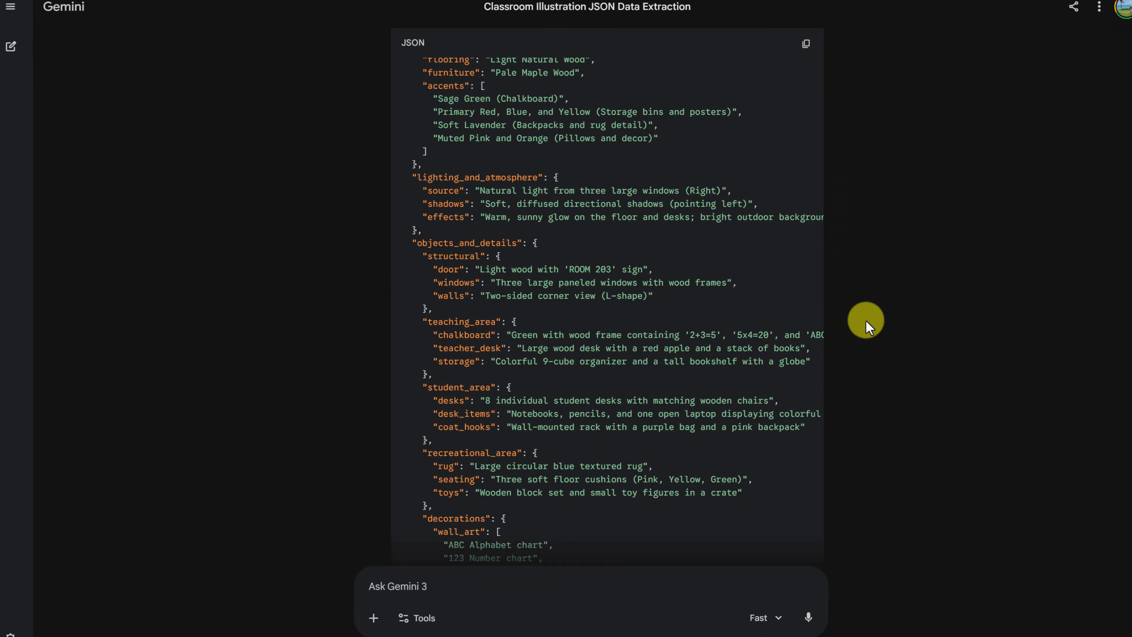
{"action": "scroll", "coordinate": [866, 320], "scroll_direction": "up", "scroll_amount": 10}
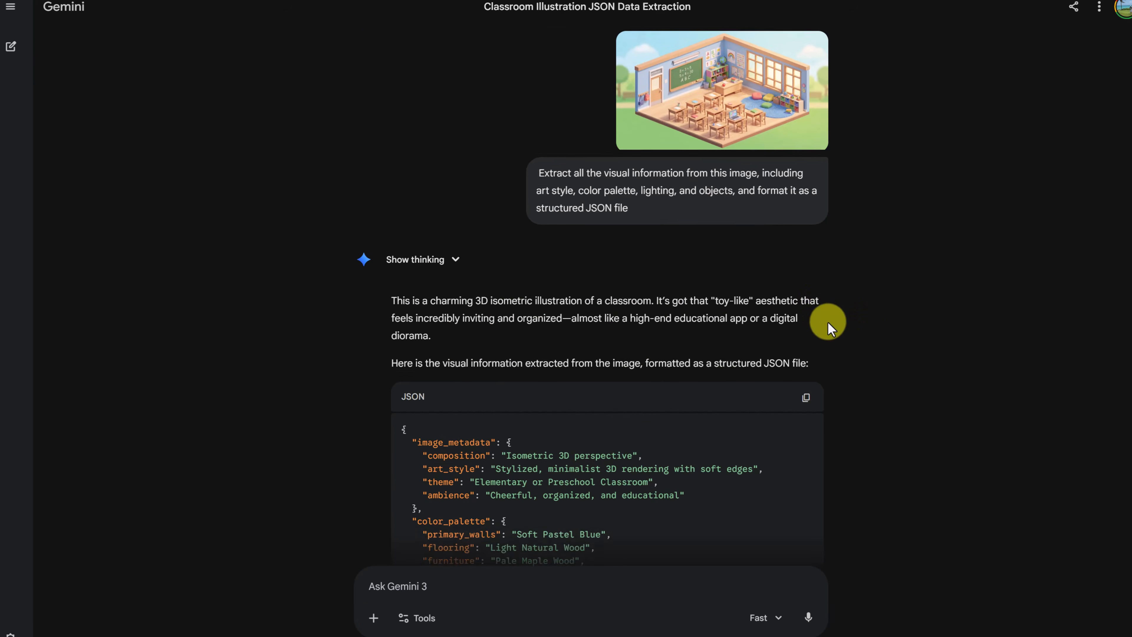
{"action": "scroll", "coordinate": [828, 321], "scroll_direction": "down", "scroll_amount": 5}
{"action": "scroll", "coordinate": [847, 324], "scroll_direction": "down", "scroll_amount": 3}
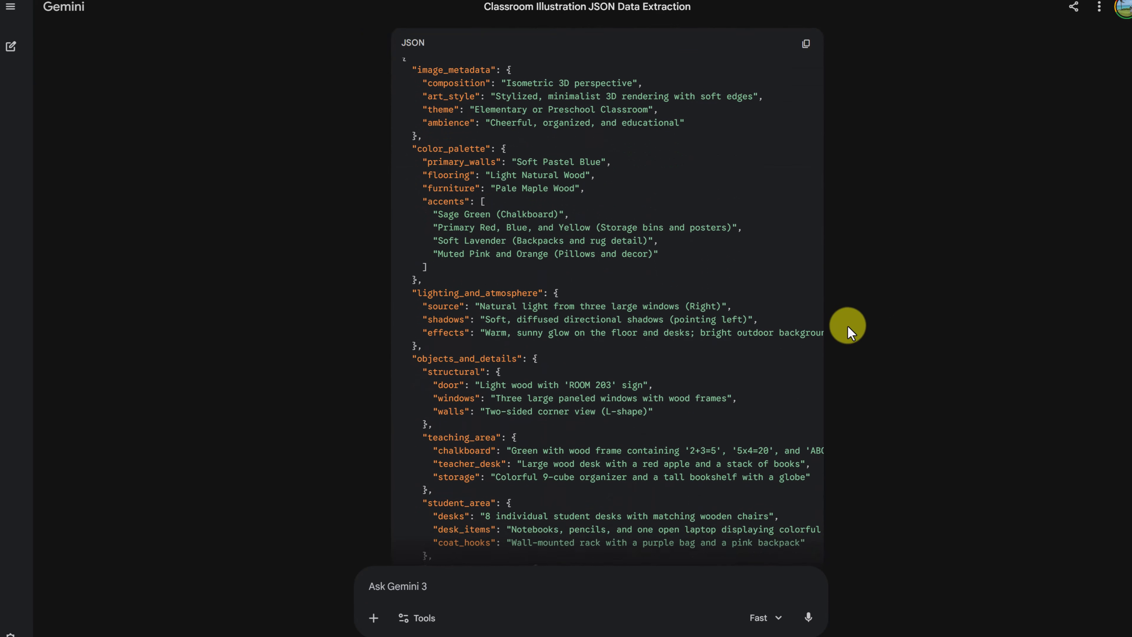
{"action": "scroll", "coordinate": [852, 326], "scroll_direction": "up", "scroll_amount": 2}
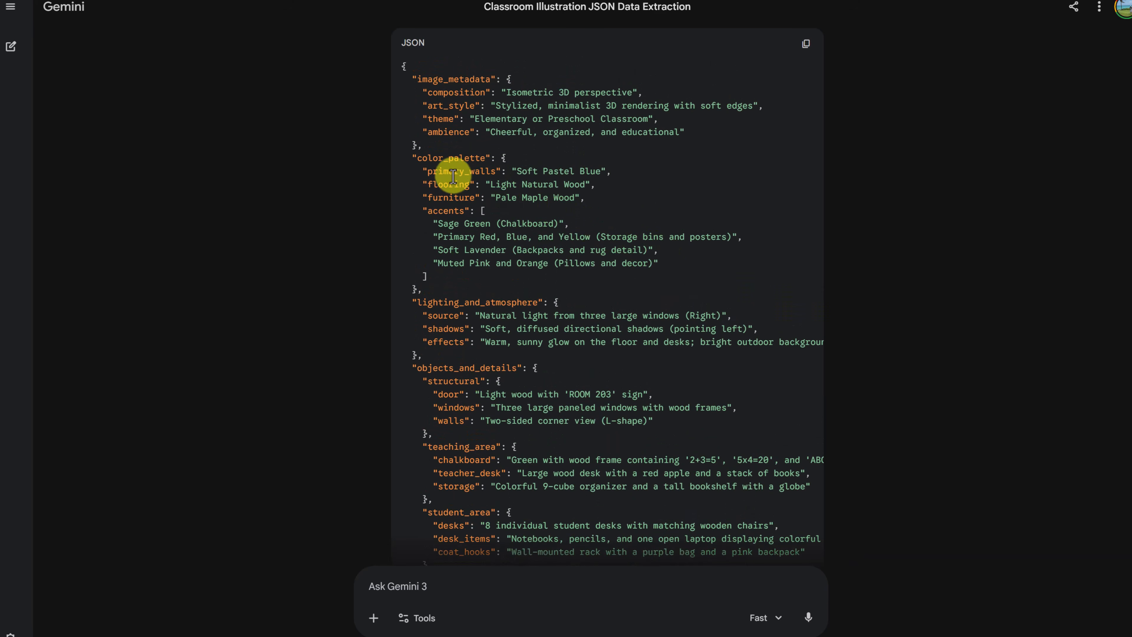
{"action": "scroll", "coordinate": [480, 316], "scroll_direction": "down", "scroll_amount": 2}
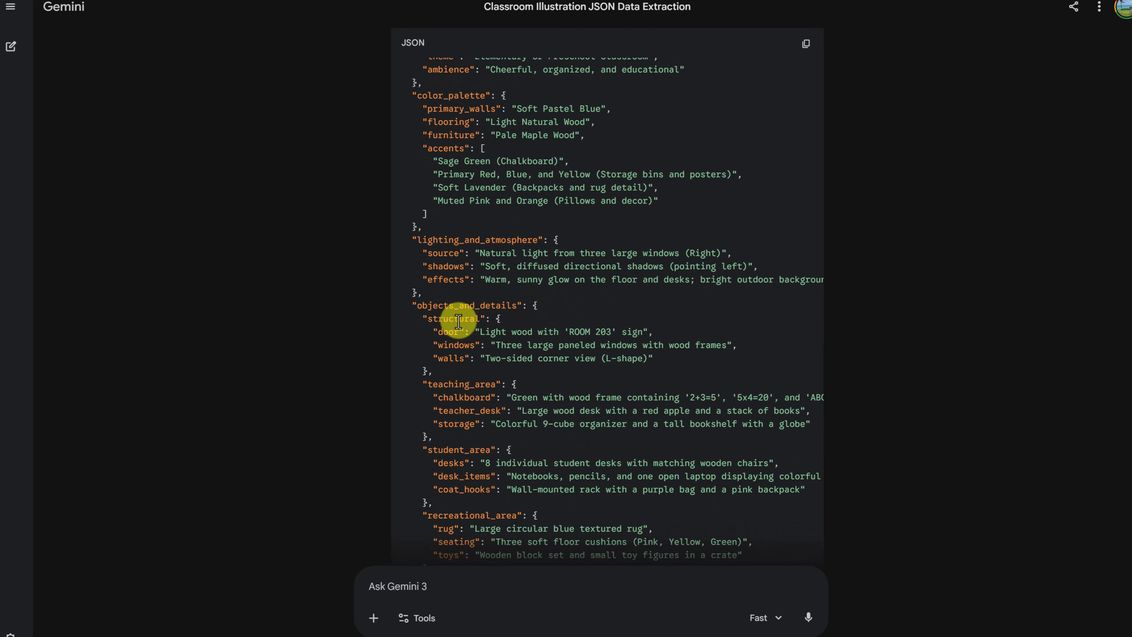
{"action": "scroll", "coordinate": [459, 321], "scroll_direction": "down", "scroll_amount": 8}
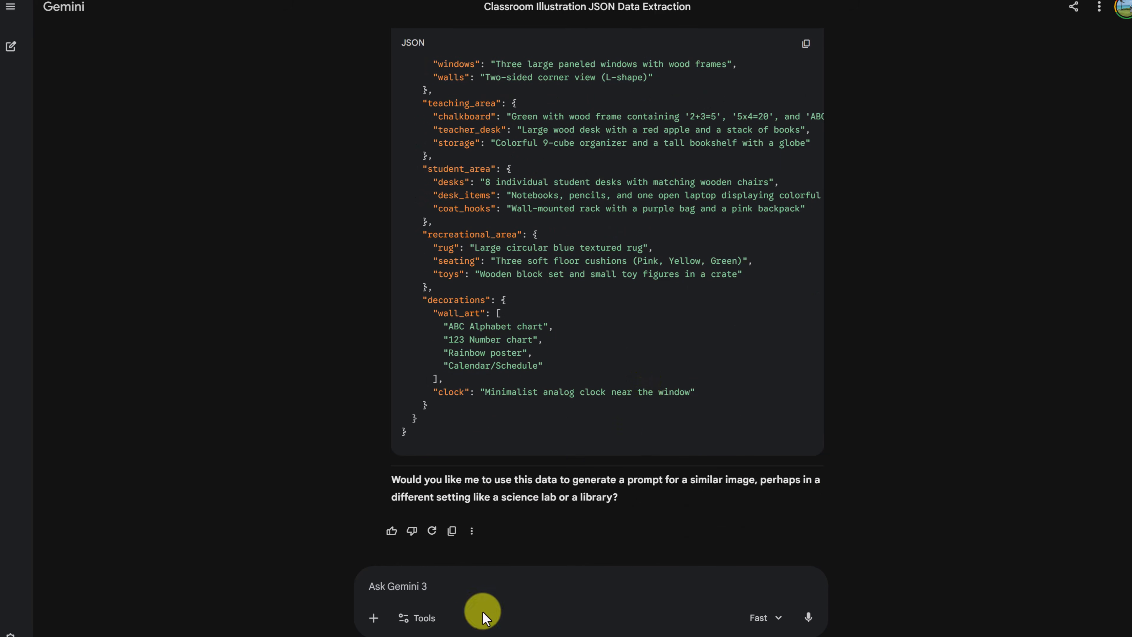
Enter the prompt "Generate a new image using this JSON data, but change the subject object from laptop to globe" and append the copied JSON.
{"action": "left_click", "coordinate": [455, 582]}
{"action": "type", "text": "Generate a new image using this JSON data, but change the subject object from laptop to globe"}
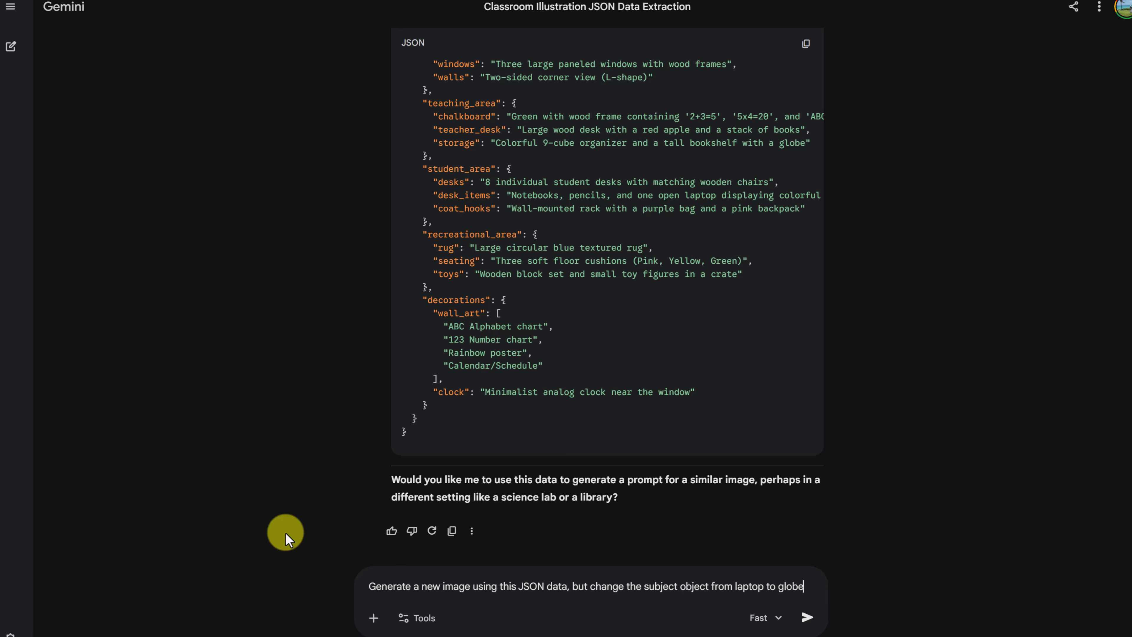
{"action": "left_click", "coordinate": [806, 43]}
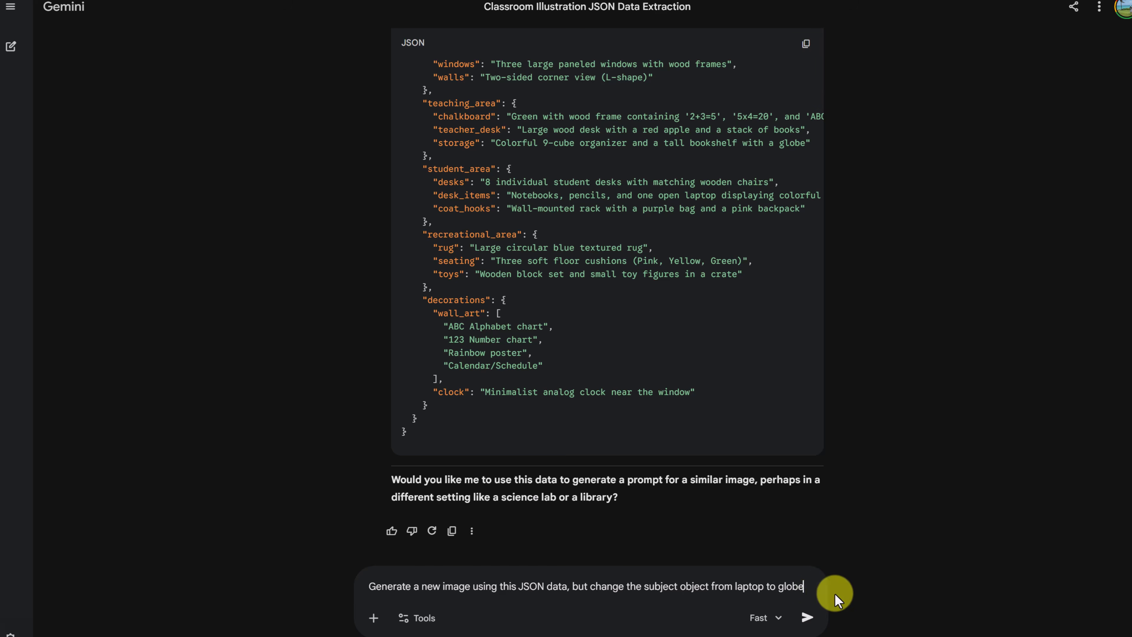
{"action": "key", "text": "ctrl+v"}
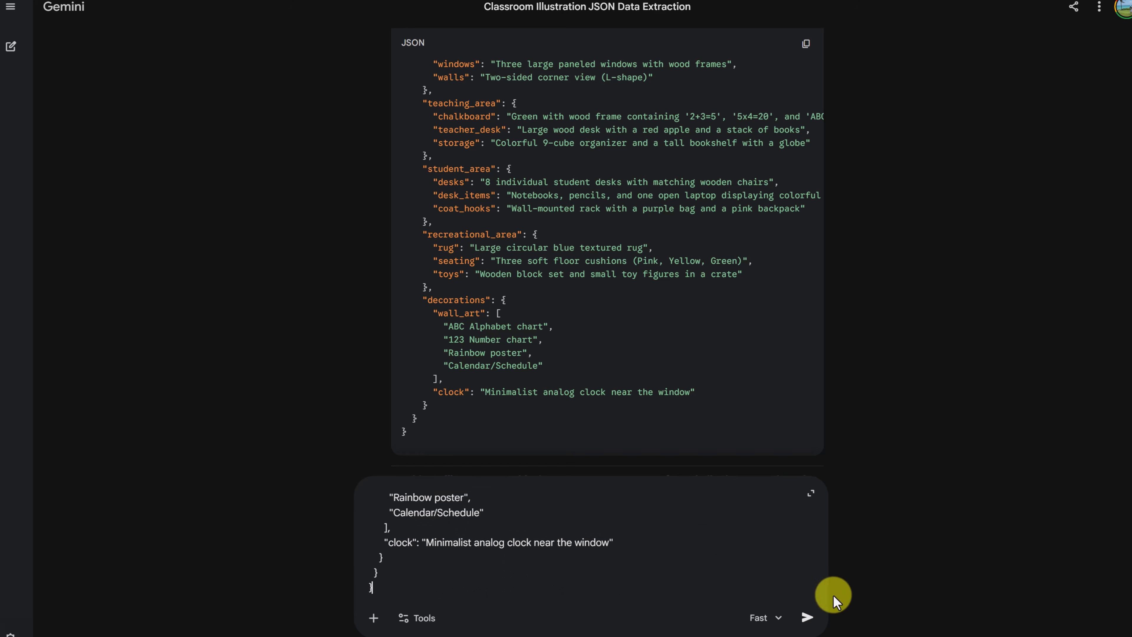
Attach the isometric classroom image from the computer to the prompt and submit it.
{"action": "left_click", "coordinate": [374, 618]}
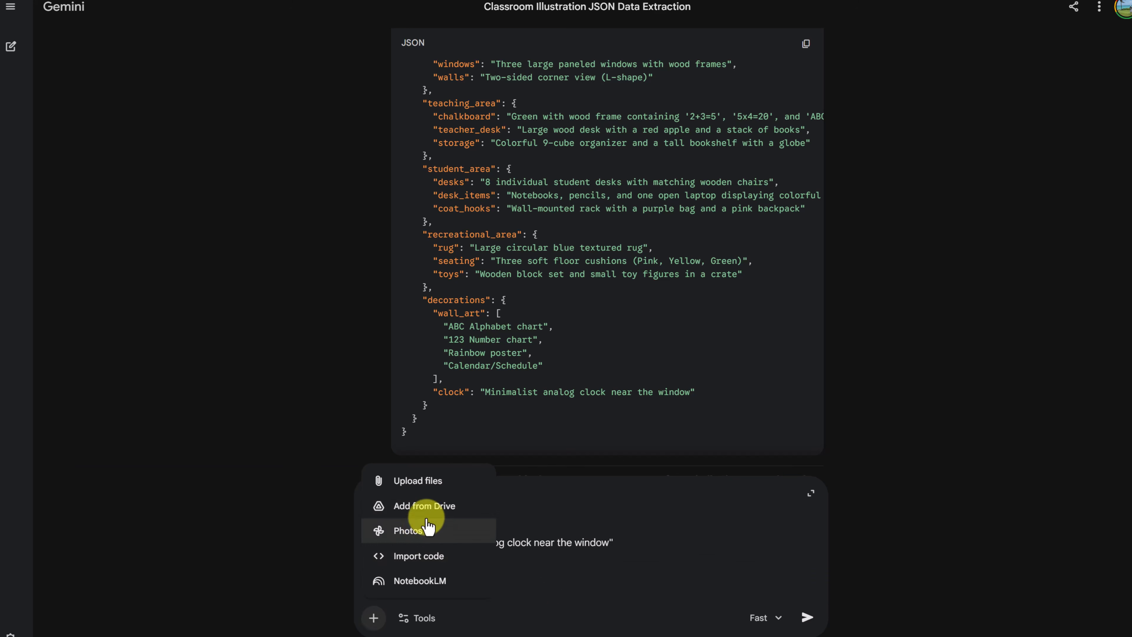
{"action": "left_click", "coordinate": [434, 484]}
{"action": "double_click", "coordinate": [128, 37]}
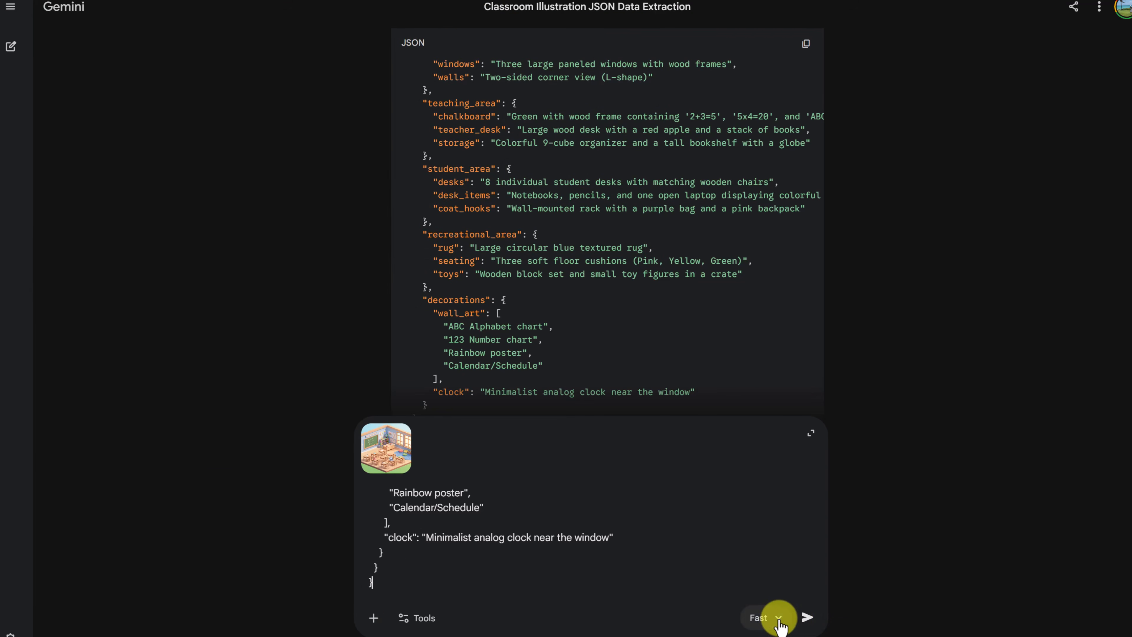
{"action": "left_click", "coordinate": [810, 619]}
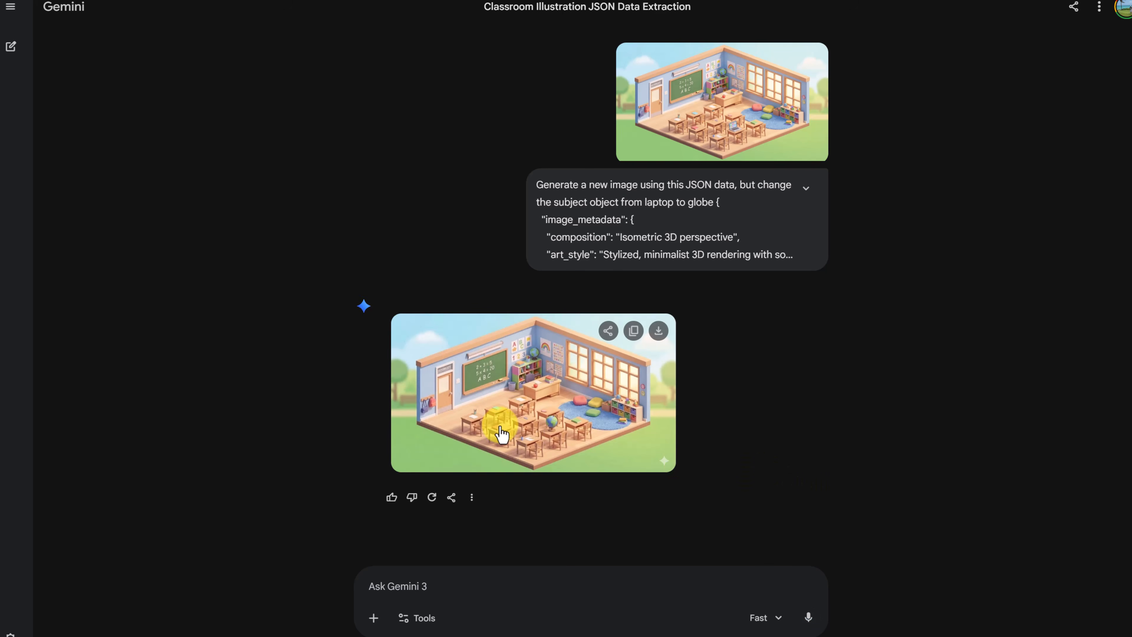
Compare the generated classroom image with the original at full size, and look back over the extracted JSON and the prompt.
{"action": "left_click", "coordinate": [510, 431]}
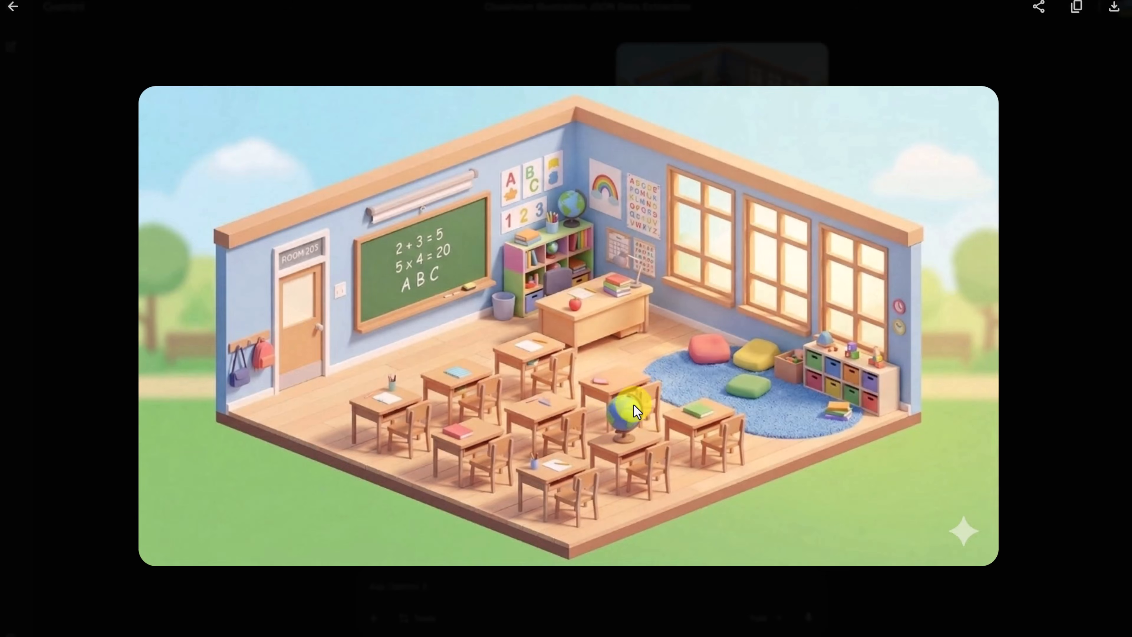
{"action": "left_click", "coordinate": [1011, 418]}
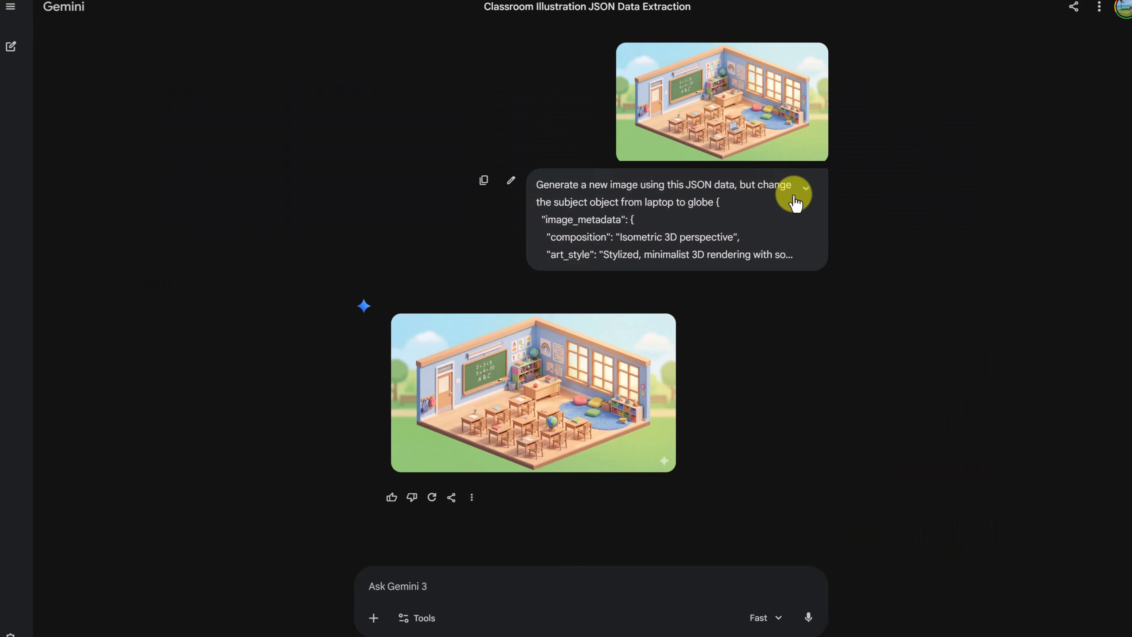
{"action": "left_click", "coordinate": [706, 123]}
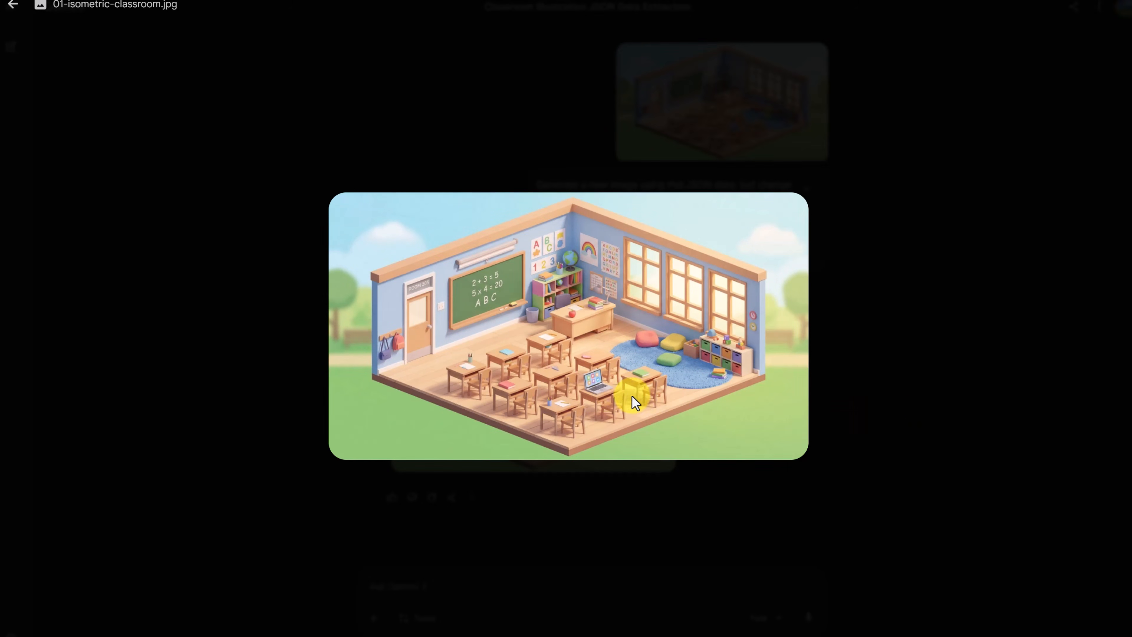
{"action": "left_click", "coordinate": [923, 445]}
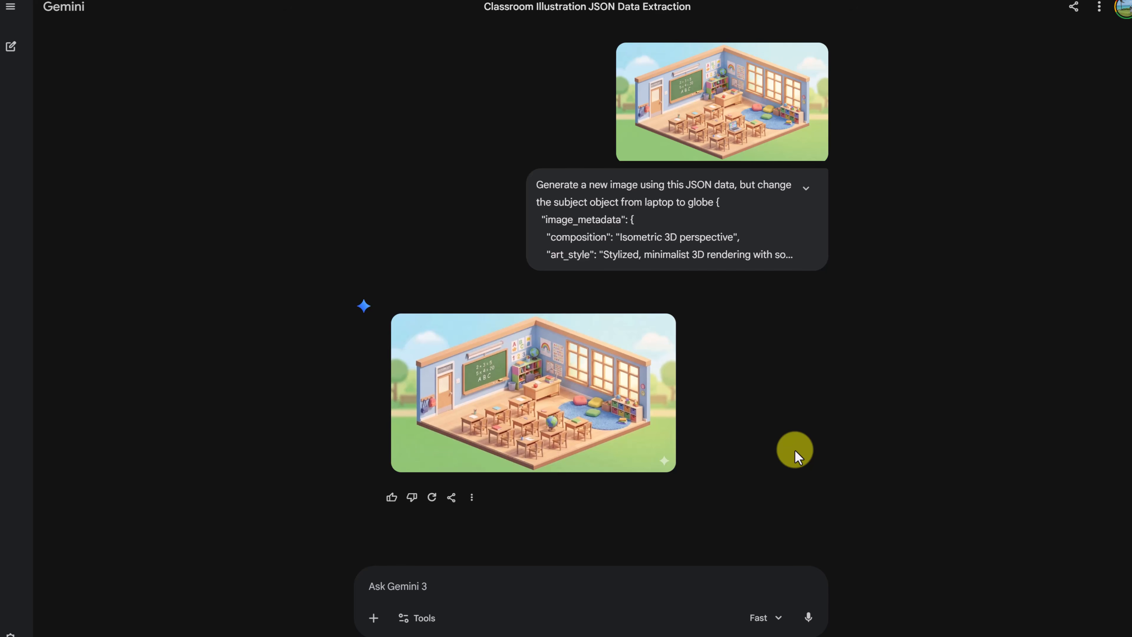
{"action": "scroll", "coordinate": [876, 234], "scroll_direction": "up", "scroll_amount": 10}
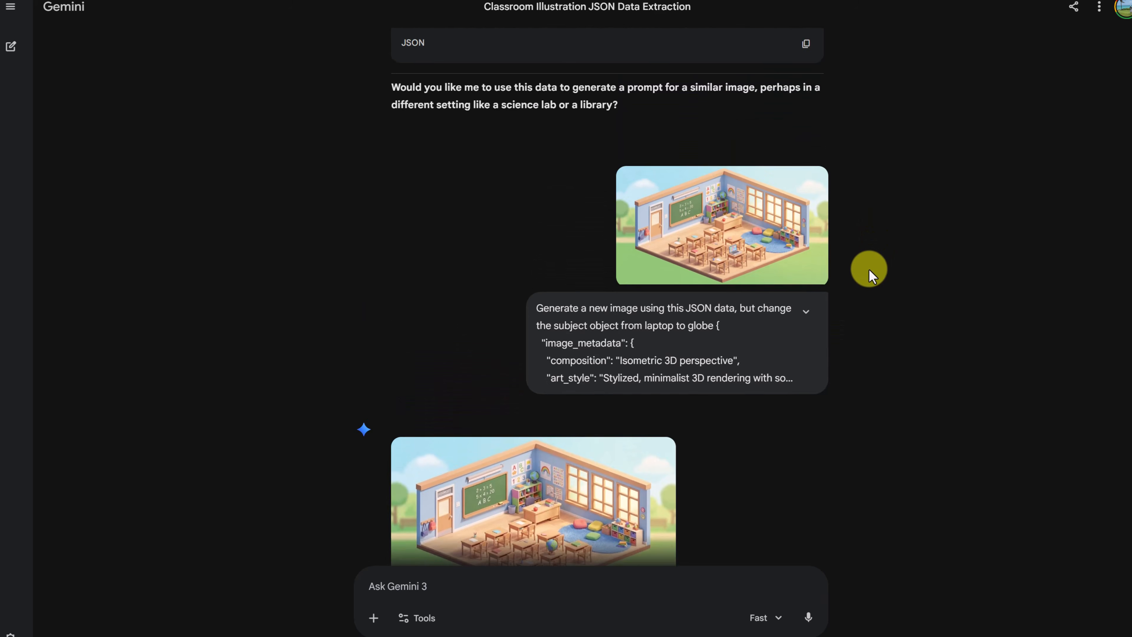
{"action": "scroll", "coordinate": [665, 312], "scroll_direction": "up", "scroll_amount": 5}
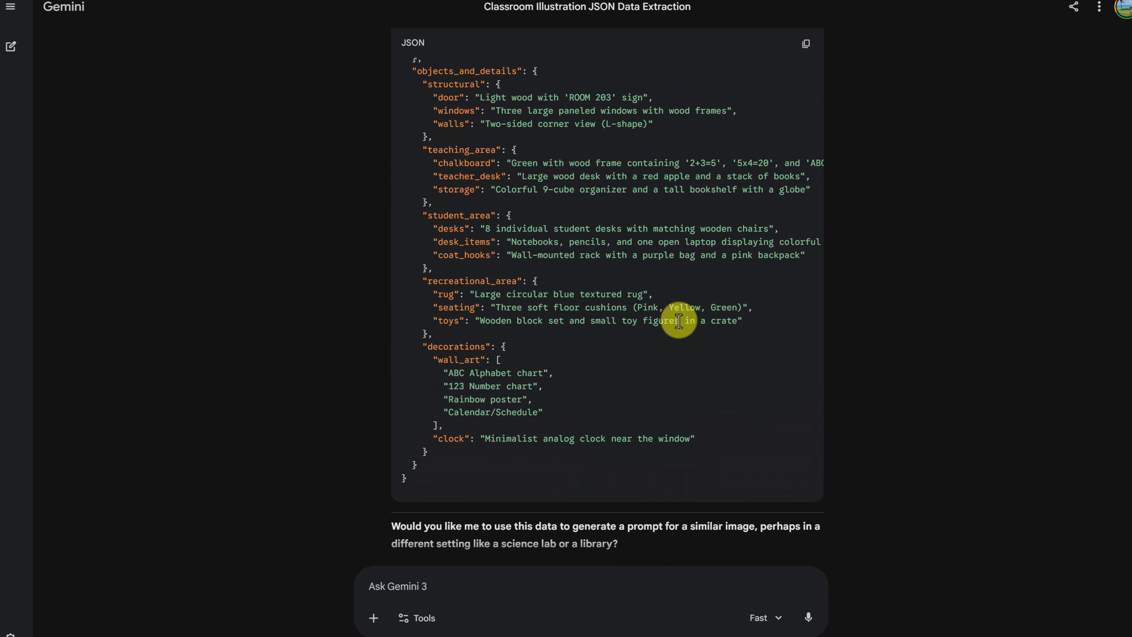
{"action": "scroll", "coordinate": [654, 318], "scroll_direction": "down", "scroll_amount": 10}
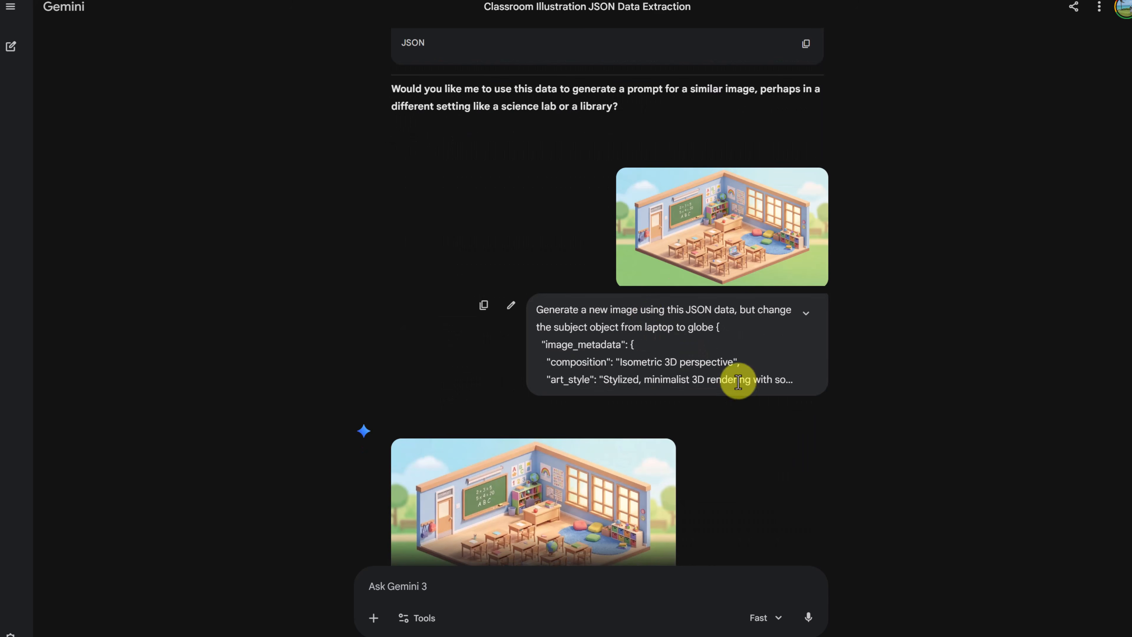
{"action": "scroll", "coordinate": [736, 381], "scroll_direction": "down", "scroll_amount": 3}
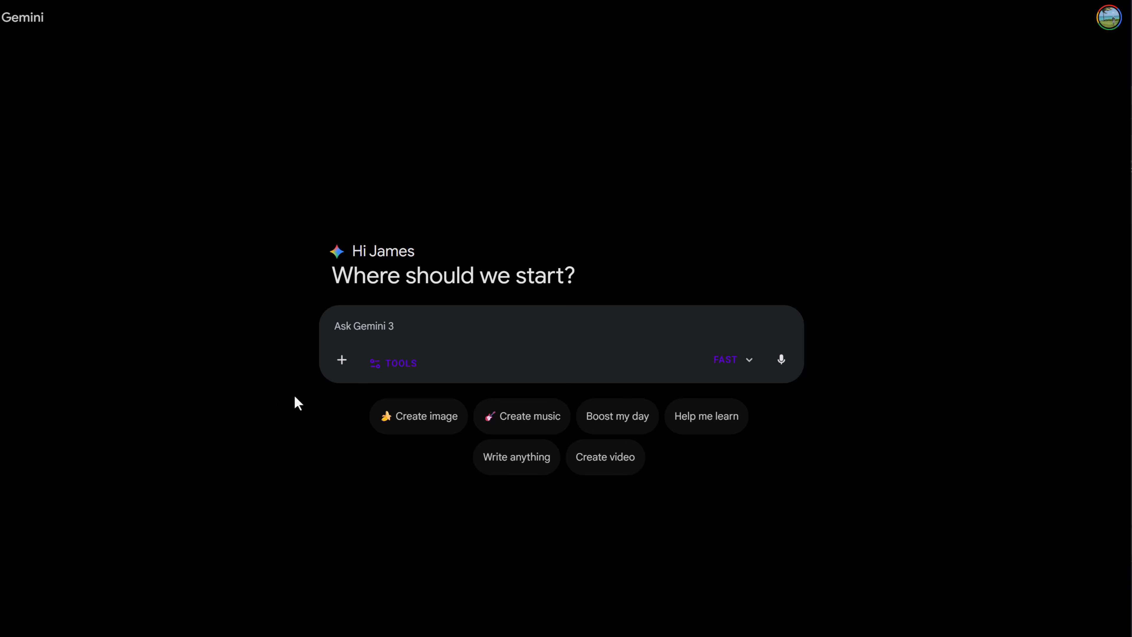
Upload 03-professional-headshot.png in a new chat and submit "Describe the photography techniques in this image in JSON format.".
{"action": "left_click", "coordinate": [342, 360]}
{"action": "left_click", "coordinate": [362, 401]}
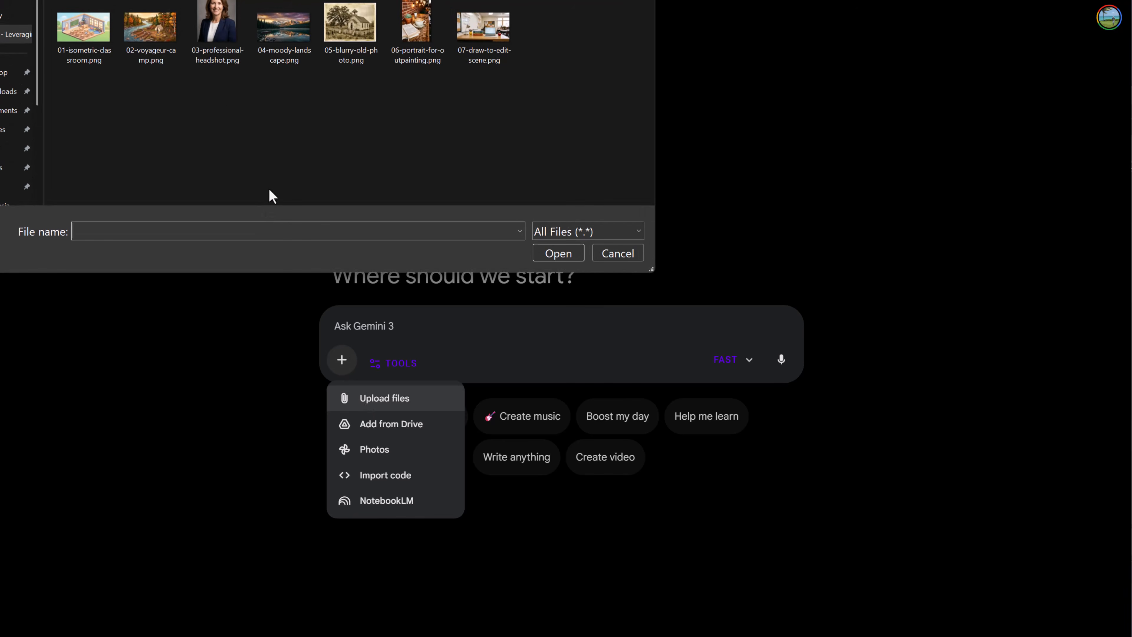
{"action": "double_click", "coordinate": [214, 32]}
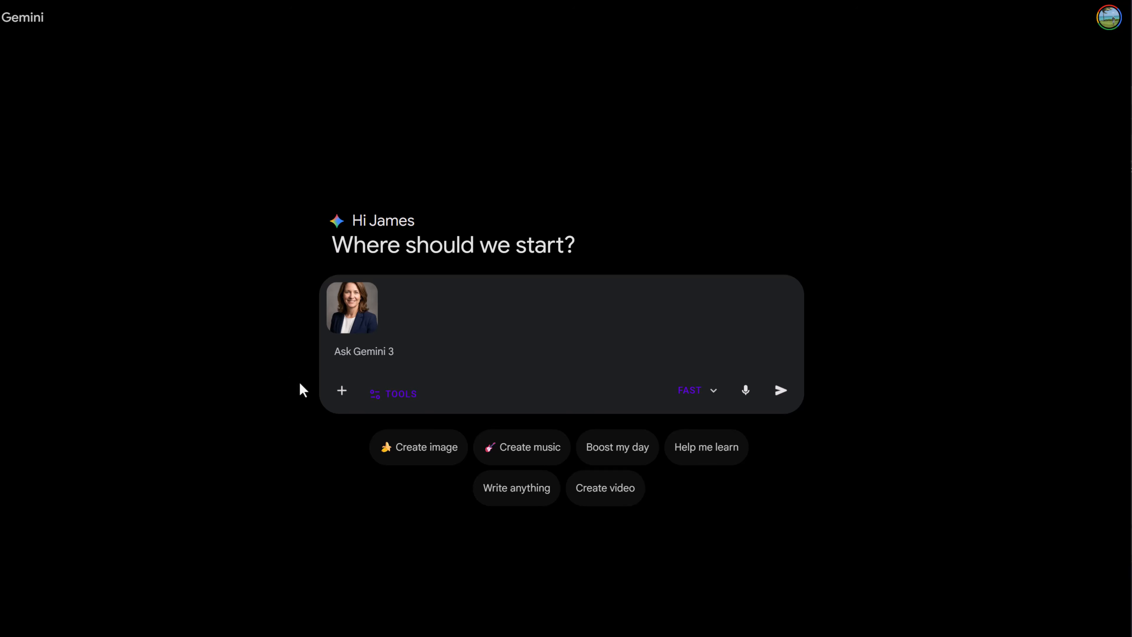
{"action": "type", "text": "Describe the photography techniques in this image in JSON format."}
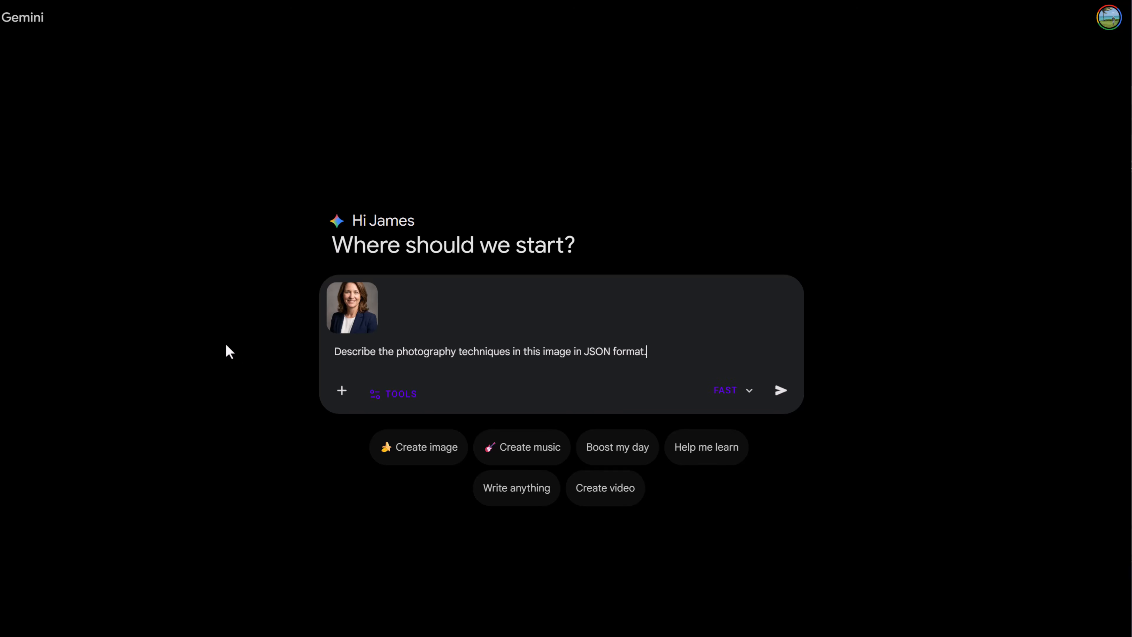
{"action": "left_click", "coordinate": [781, 391]}
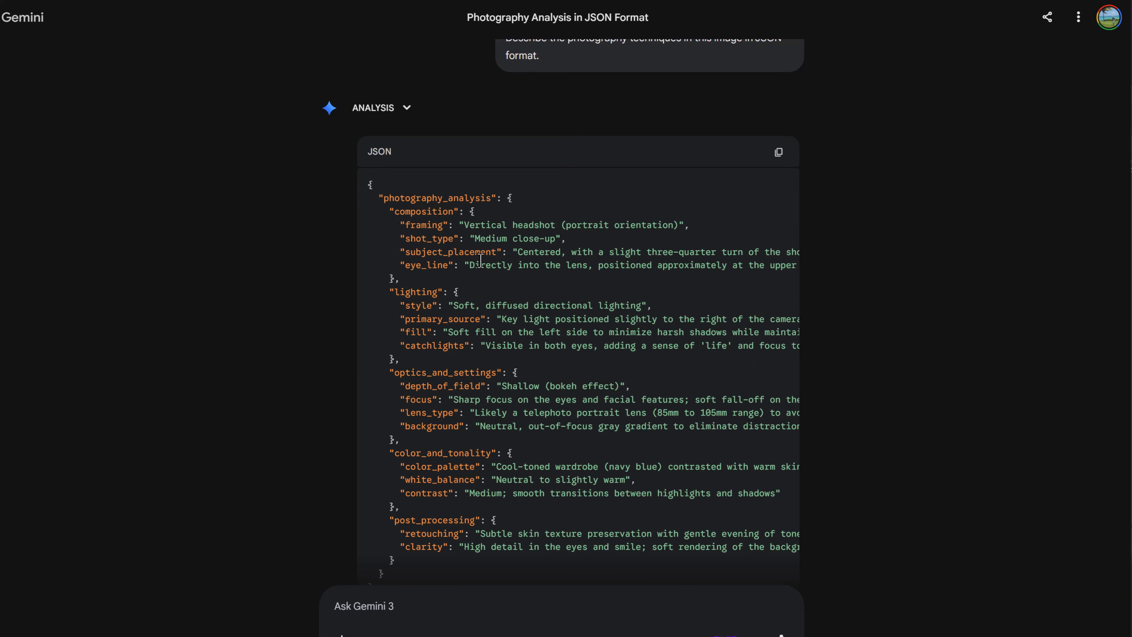
{"action": "scroll", "coordinate": [468, 326], "scroll_direction": "down", "scroll_amount": 1}
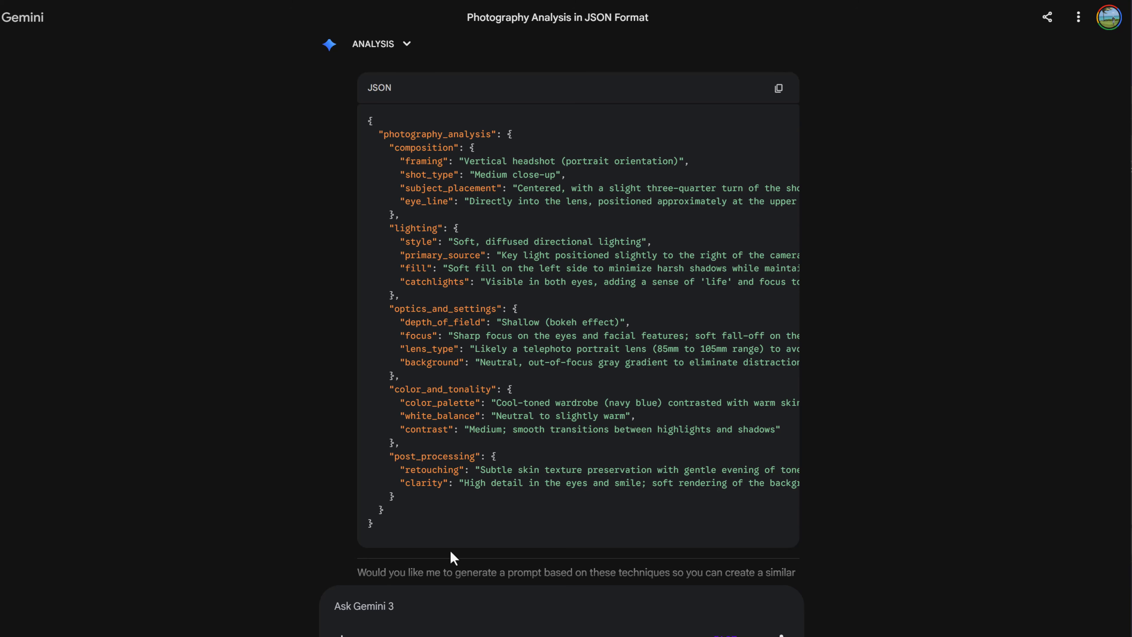
Attach the green-screen photo WIN_20260217_11_51_10_Pro.jpg to the follow-up prompt and preview it.
{"action": "left_click", "coordinate": [342, 633]}
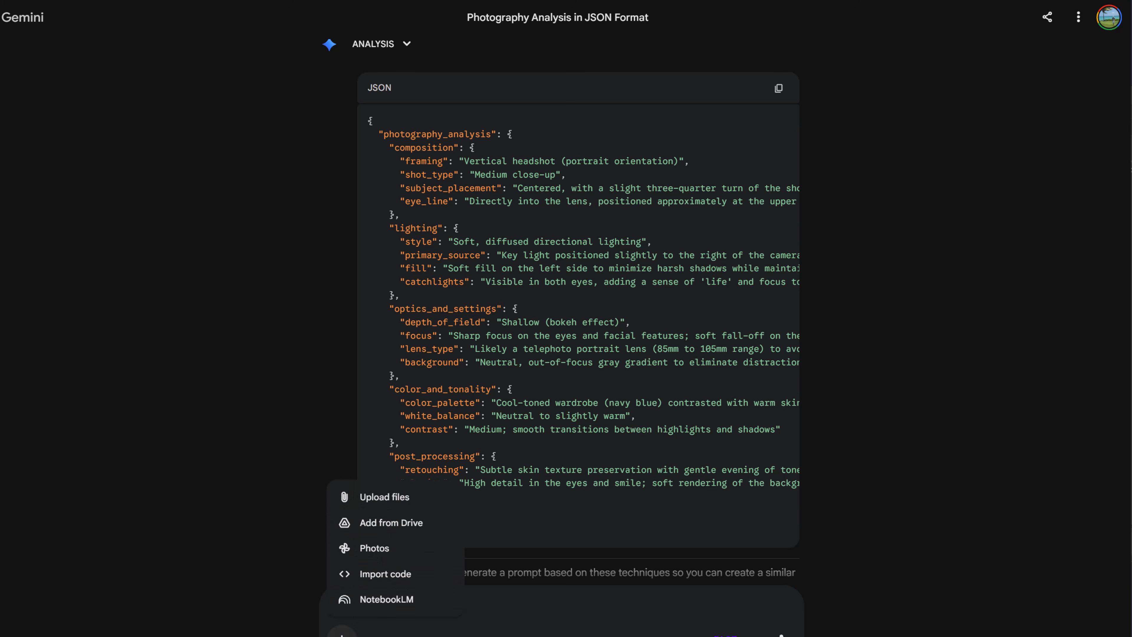
{"action": "left_click", "coordinate": [392, 499]}
{"action": "left_click", "coordinate": [15, 15]}
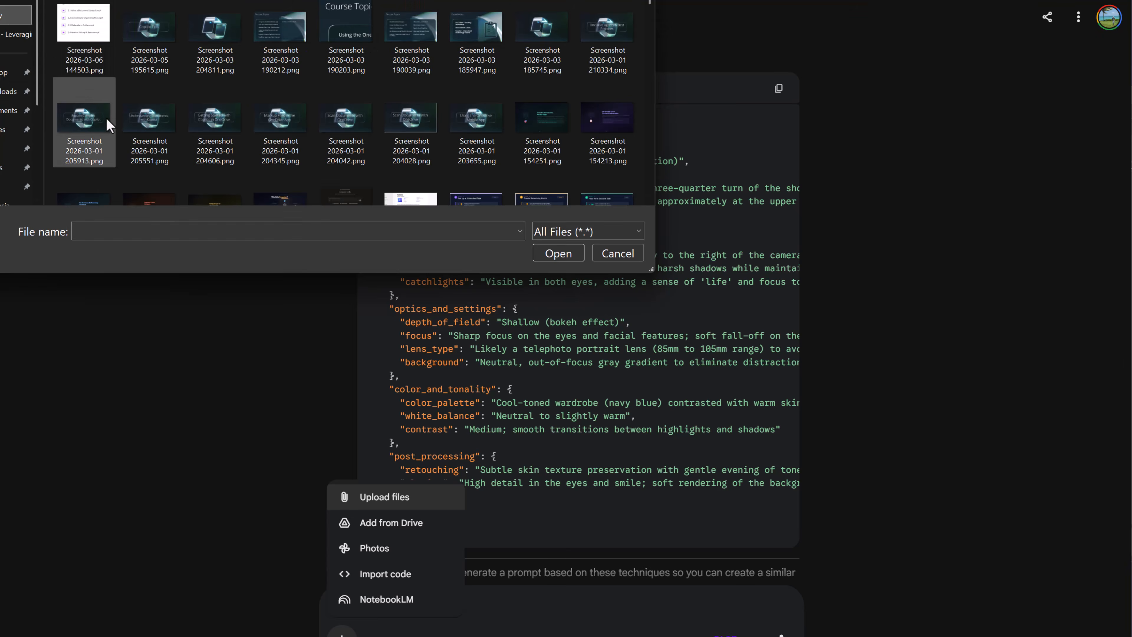
{"action": "double_click", "coordinate": [81, 166]}
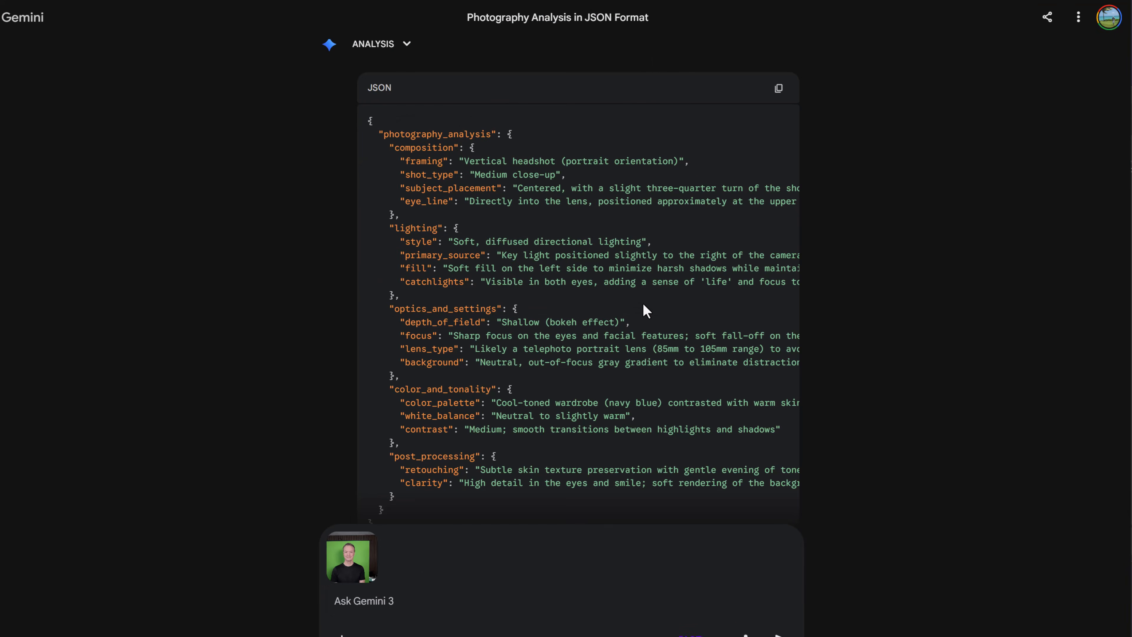
{"action": "left_click", "coordinate": [349, 569]}
{"action": "left_click", "coordinate": [998, 411]}
{"action": "scroll", "coordinate": [824, 484], "scroll_direction": "down", "scroll_amount": 1}
{"action": "scroll", "coordinate": [539, 522], "scroll_direction": "down", "scroll_amount": 1}
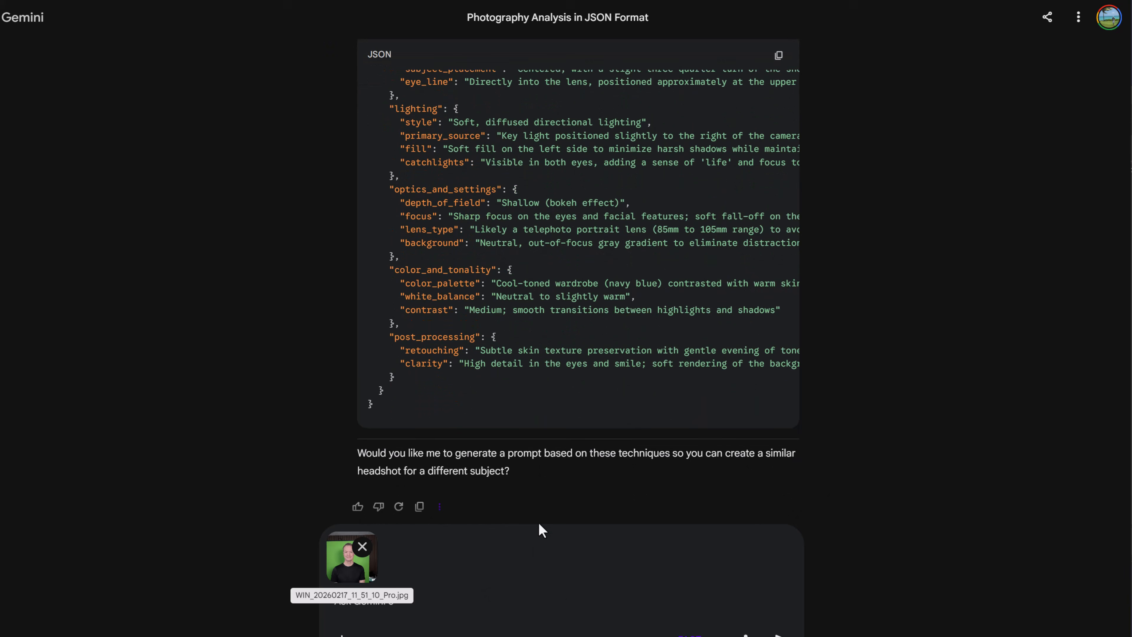
Submit the prompt "Generate a photo of this subject based on the following JSON file:" with the copied photography JSON appended.
{"action": "left_click", "coordinate": [353, 608]}
{"action": "type", "text": "Generate a photo of this subject based on the following JSON file"}
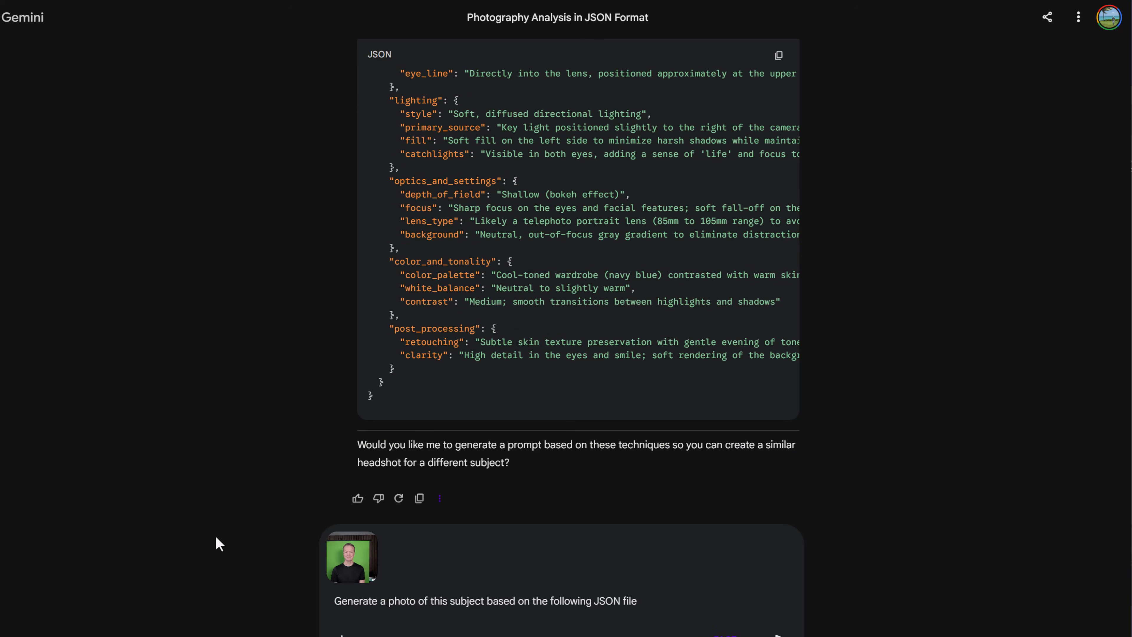
{"action": "type", "text": ":"}
{"action": "left_click", "coordinate": [777, 62]}
{"action": "key", "text": "ctrl+v"}
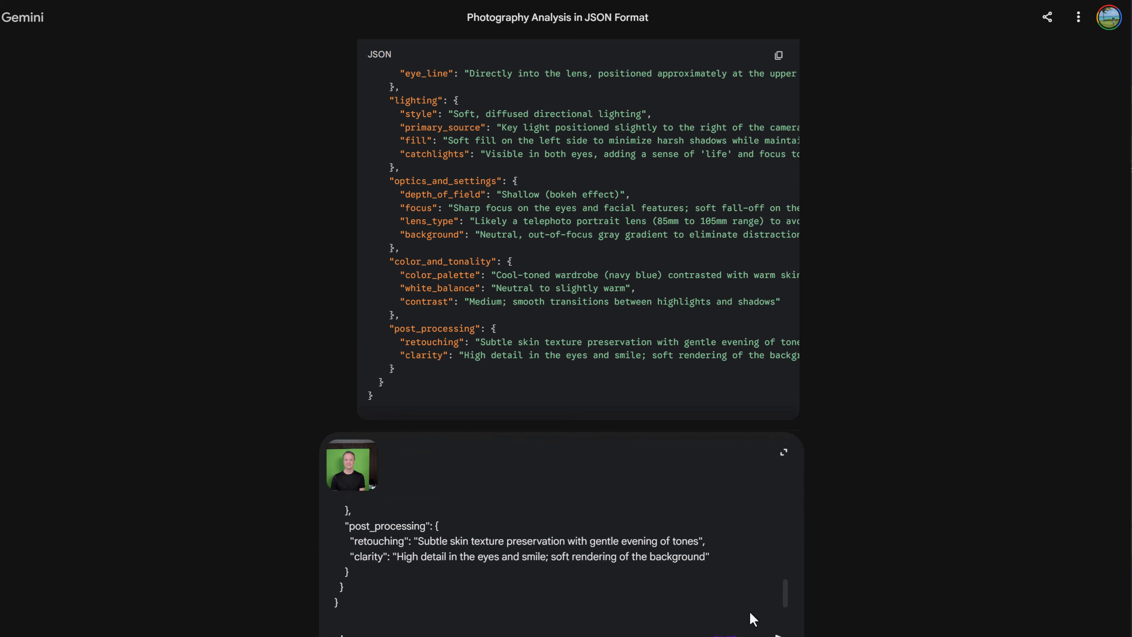
{"action": "key", "text": "Return"}
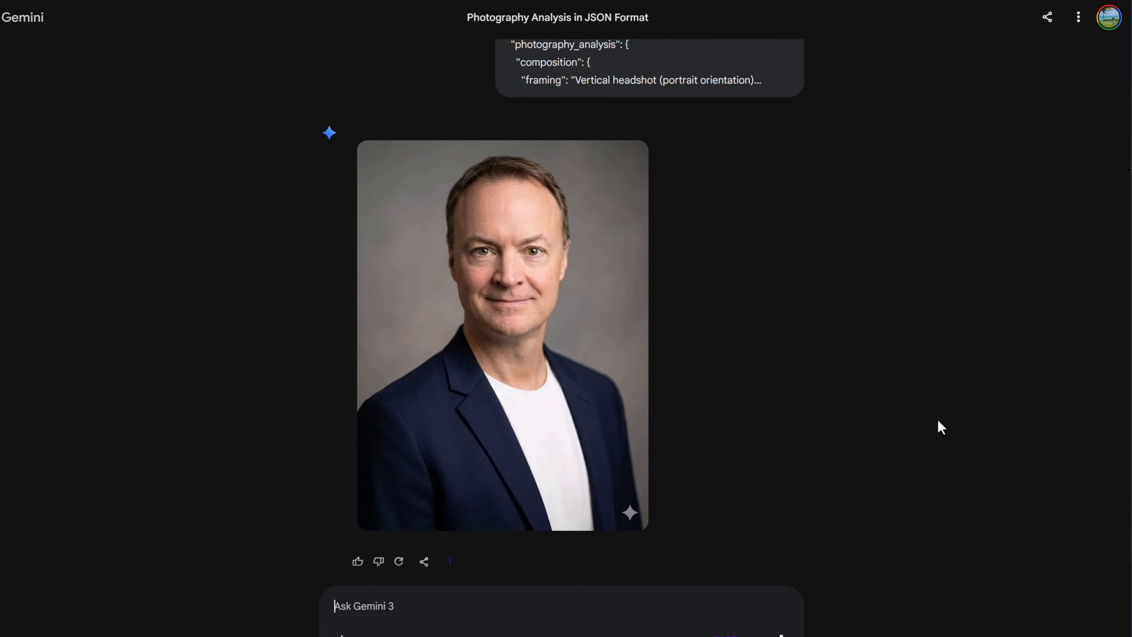
Submit the photography JSON prompt with the other green-screen photo and compare the new headshot with the previous one.
{"action": "mouse_move", "coordinate": [468, 466]}
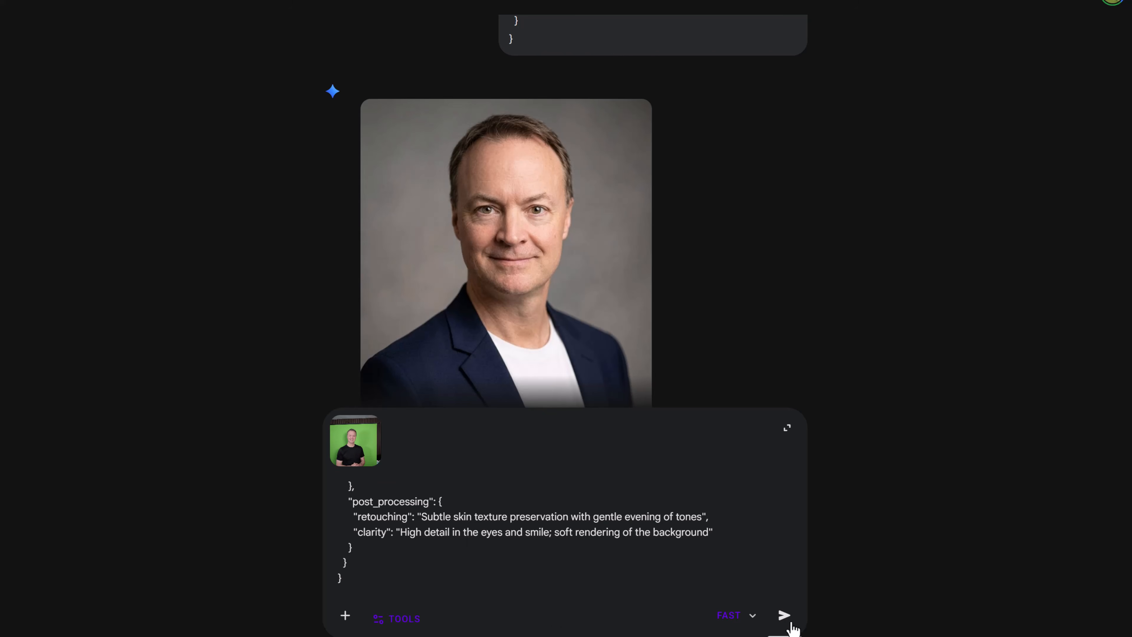
{"action": "left_click", "coordinate": [785, 616]}
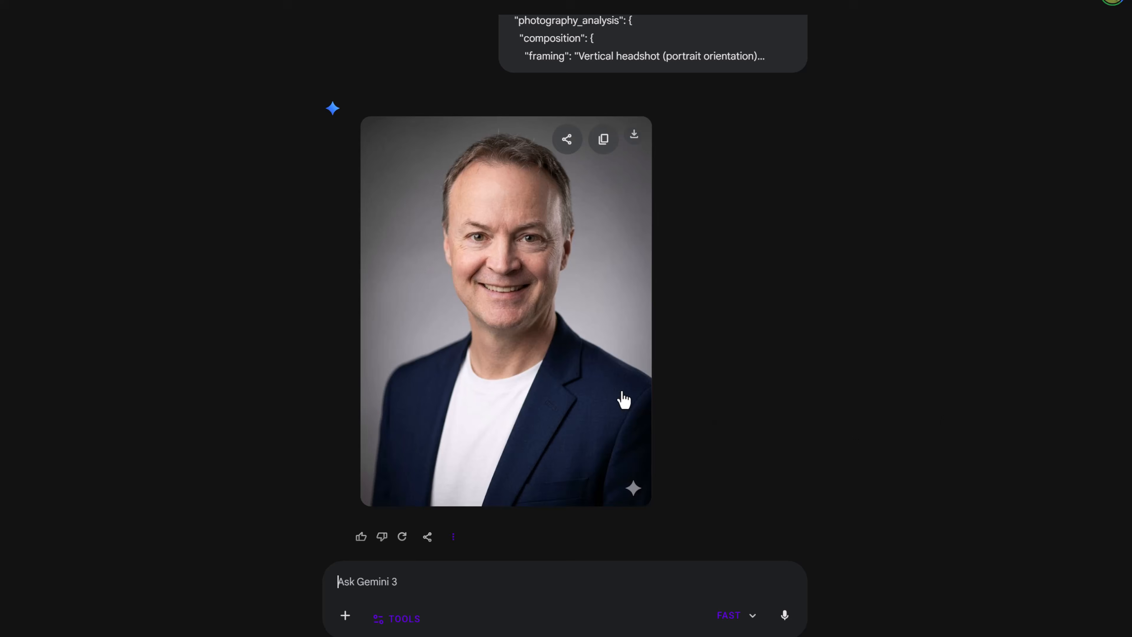
{"action": "scroll", "coordinate": [622, 397], "scroll_direction": "up", "scroll_amount": 10}
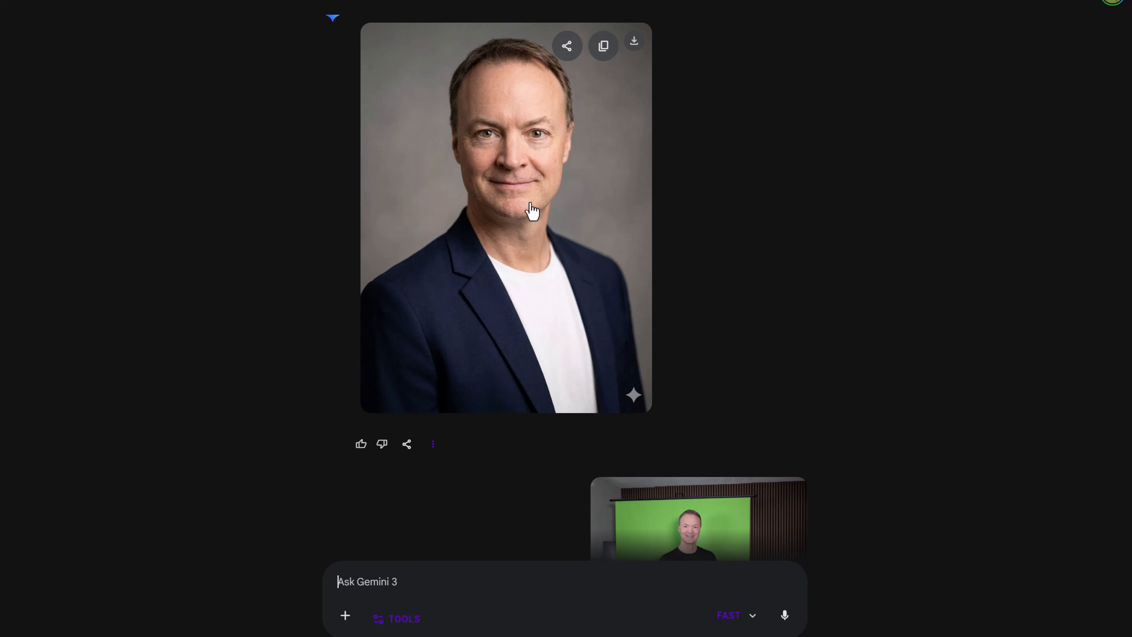
Download the smiling generated headshot with the white T-shirt and attach the downloaded file to a new prompt in the same chat.
{"action": "scroll", "coordinate": [790, 319], "scroll_direction": "down", "scroll_amount": 1}
{"action": "scroll", "coordinate": [789, 318], "scroll_direction": "up", "scroll_amount": 5}
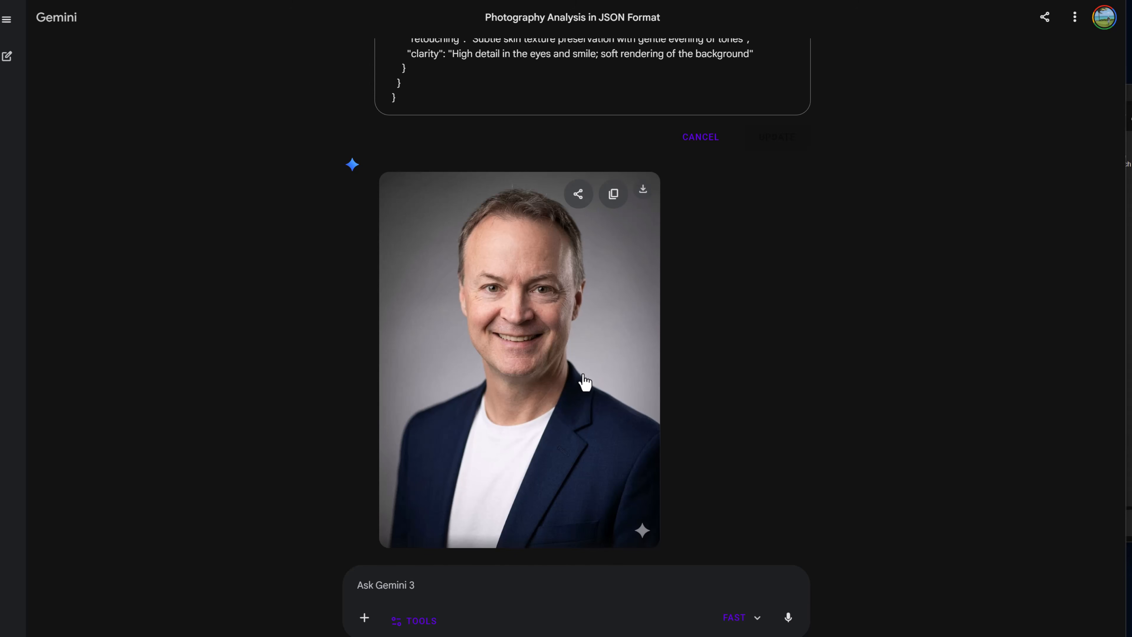
{"action": "left_click", "coordinate": [644, 191]}
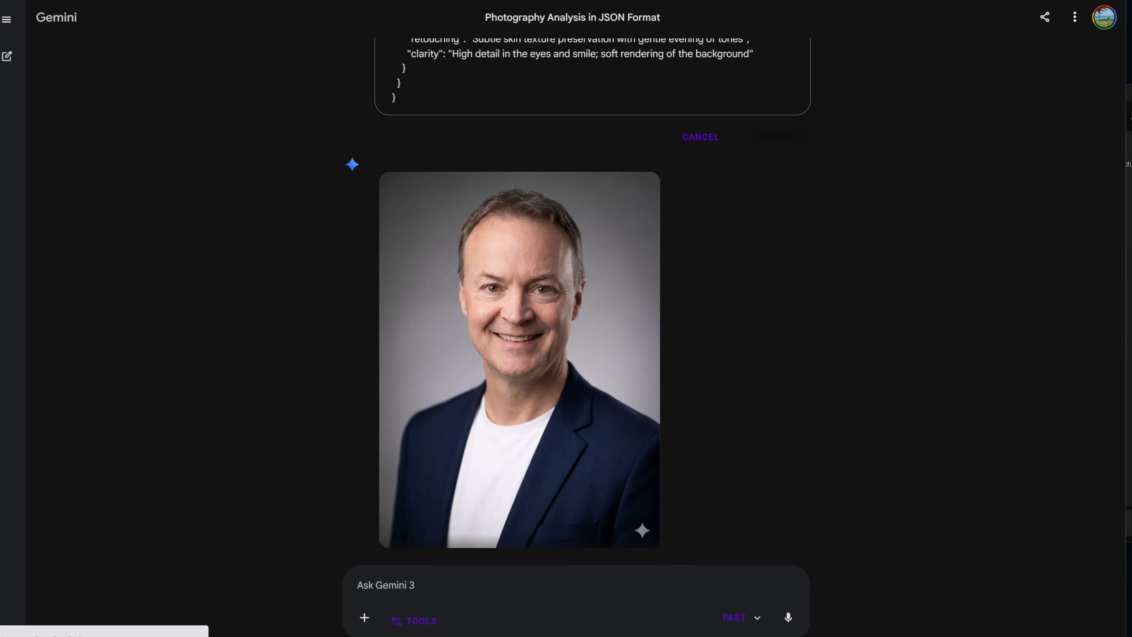
{"action": "mouse_move", "coordinate": [843, 63]}
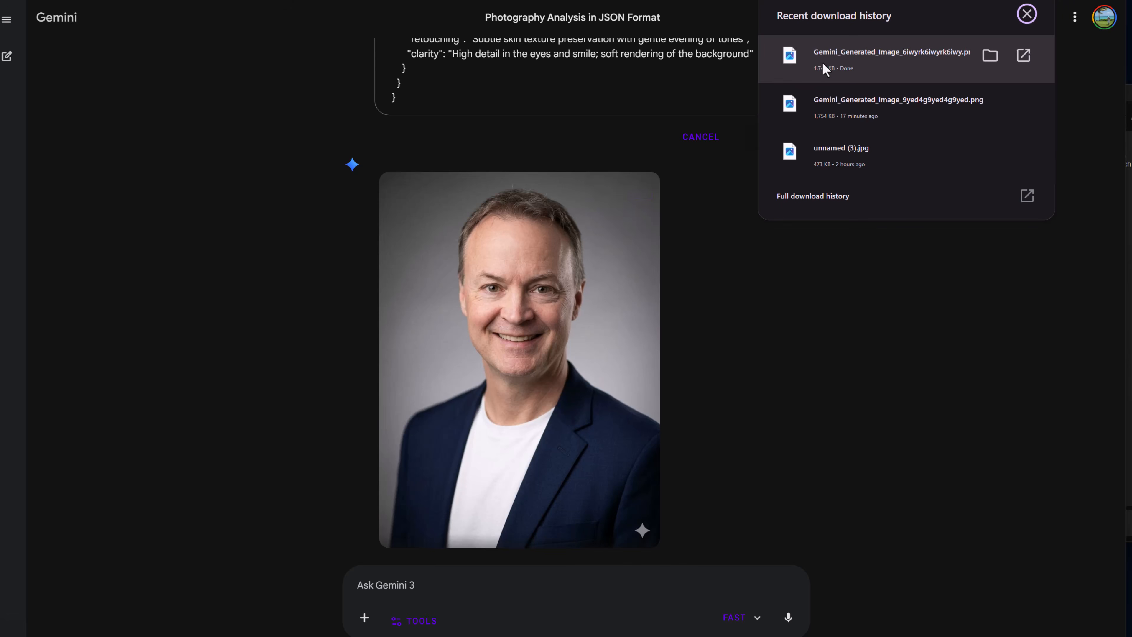
{"action": "left_click_drag", "start_coordinate": [843, 63], "coordinate": [527, 576]}
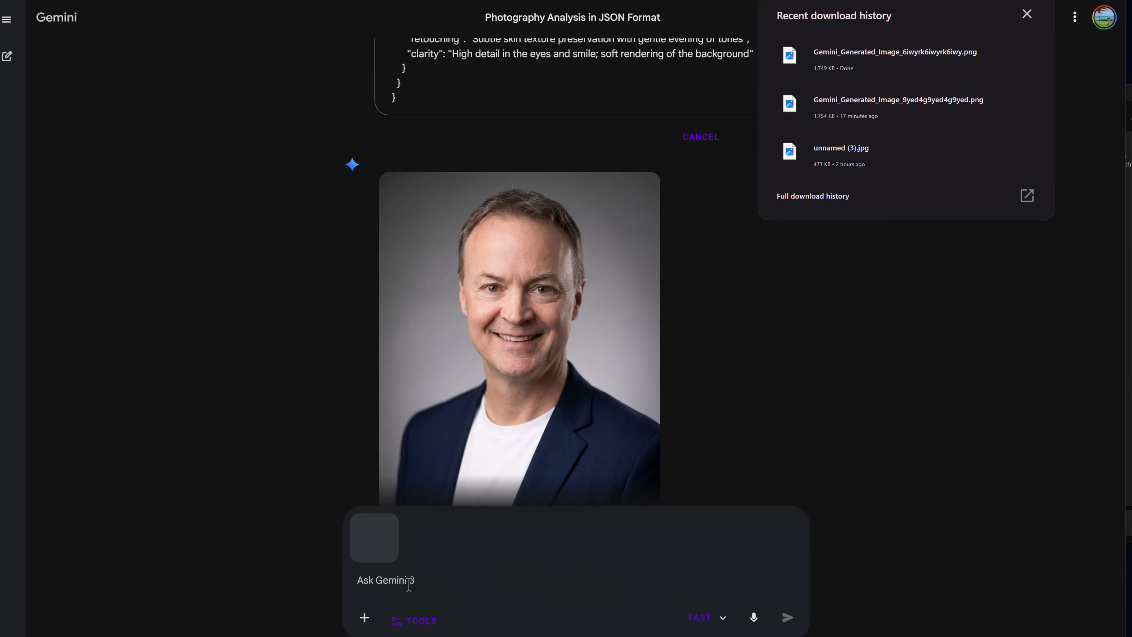
Submit the prompt "add a blue button up suit shirt to the person in the json prompt:" with the copied photography analysis JSON appended.
{"action": "type", "text": "add a blue button up suit shirt to the person in the json prompt"}
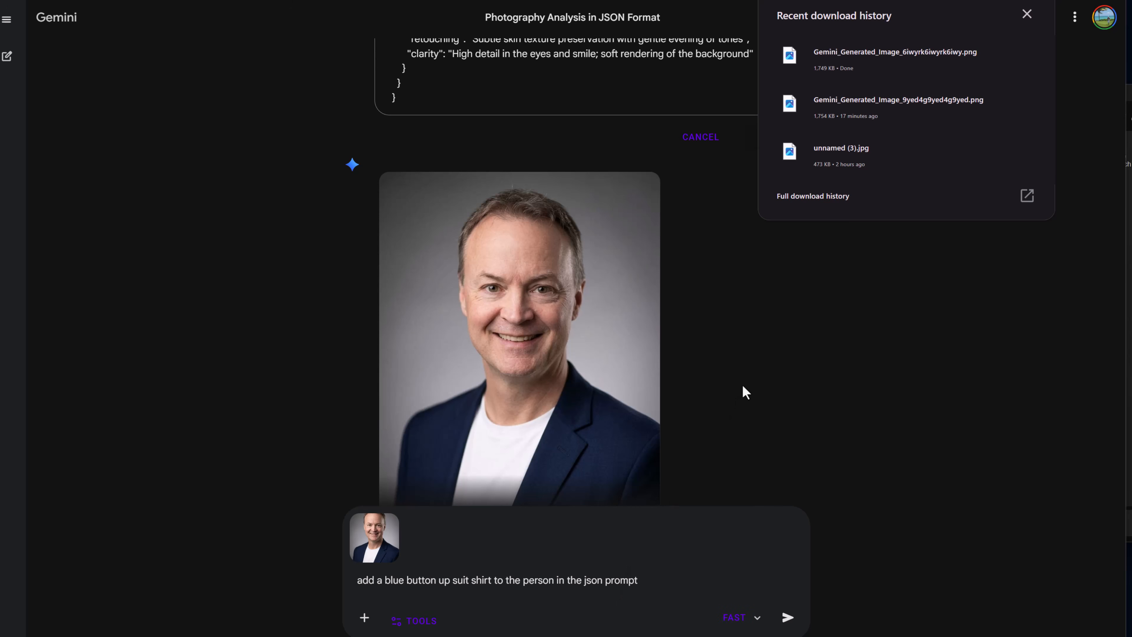
{"action": "left_click", "coordinate": [1027, 14]}
{"action": "scroll", "coordinate": [844, 325], "scroll_direction": "up", "scroll_amount": 10}
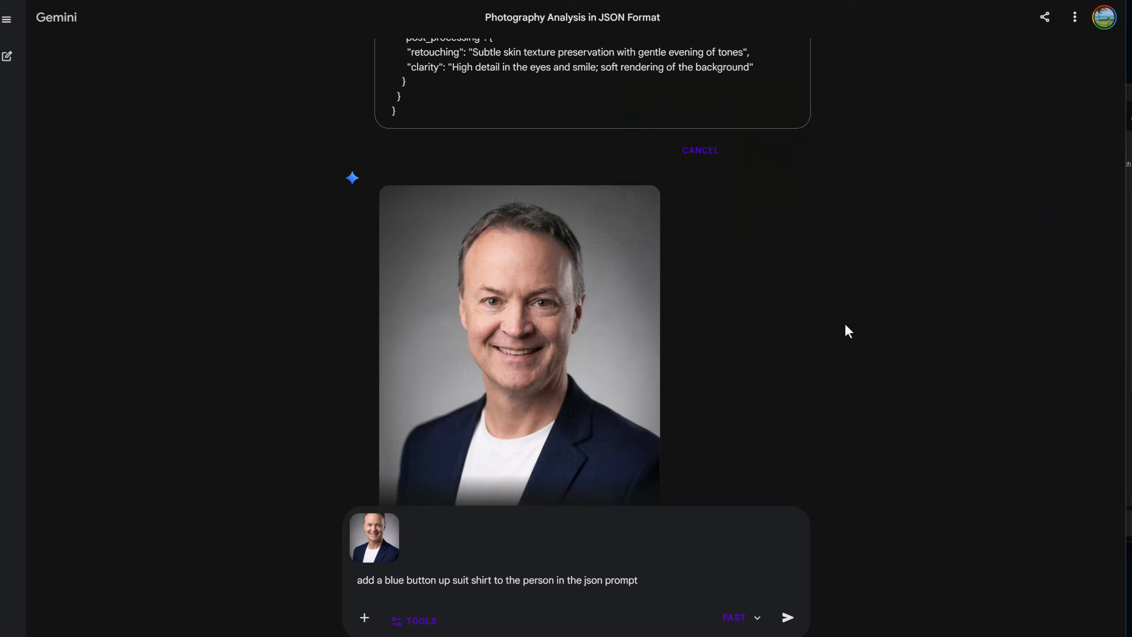
{"action": "scroll", "coordinate": [844, 325], "scroll_direction": "up", "scroll_amount": 15}
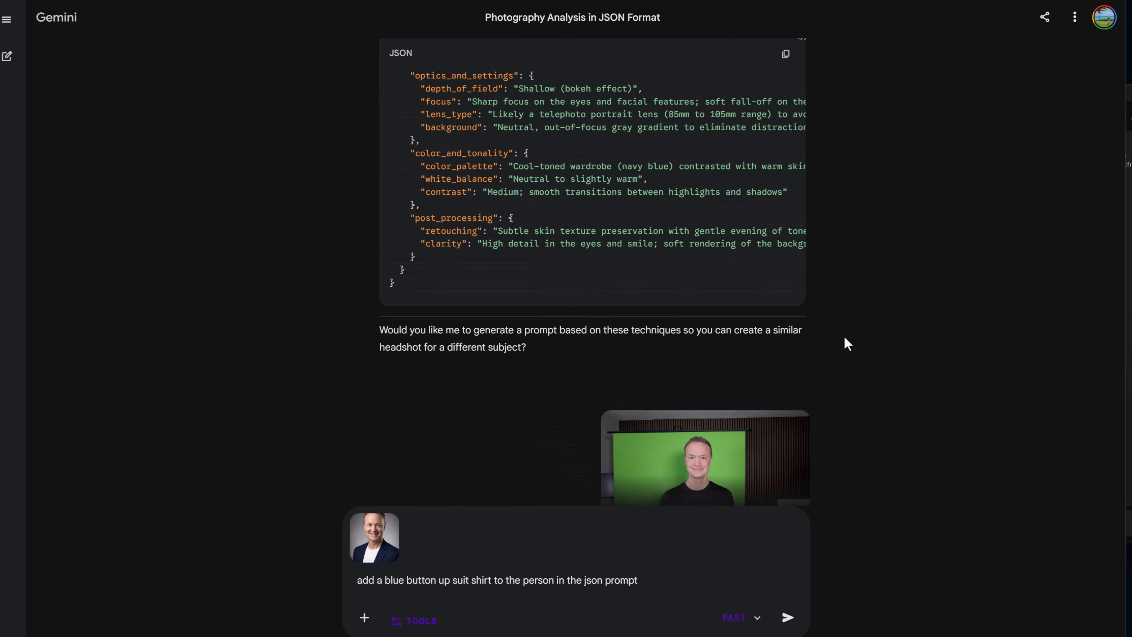
{"action": "left_click", "coordinate": [786, 171]}
{"action": "scroll", "coordinate": [834, 357], "scroll_direction": "down", "scroll_amount": 15}
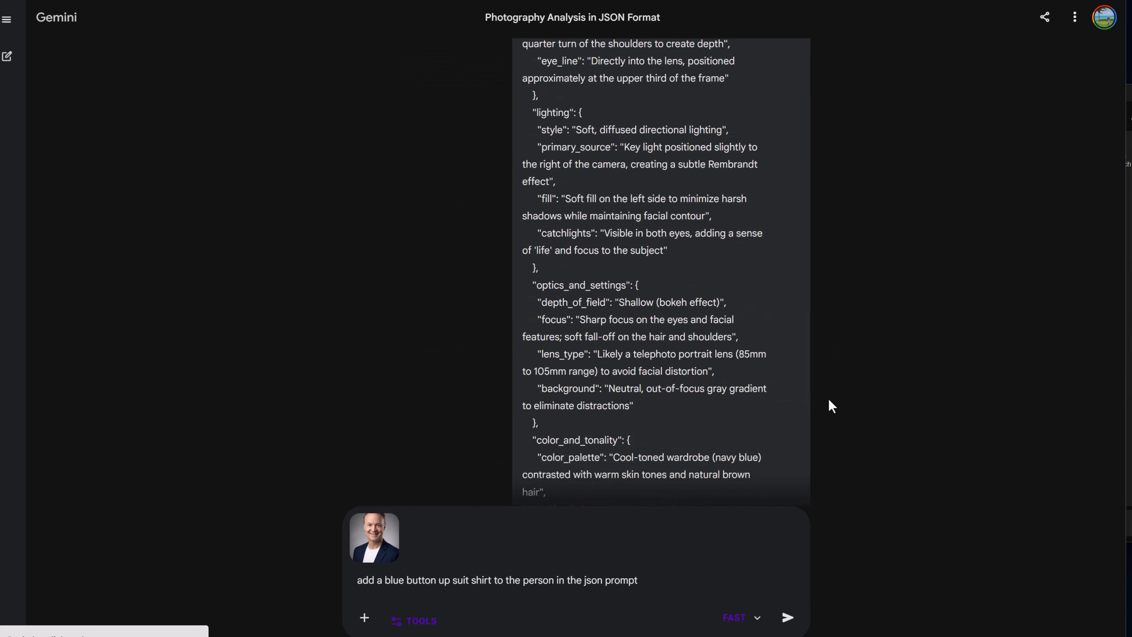
{"action": "scroll", "coordinate": [816, 410], "scroll_direction": "up", "scroll_amount": 5}
{"action": "scroll", "coordinate": [731, 428], "scroll_direction": "down", "scroll_amount": 3}
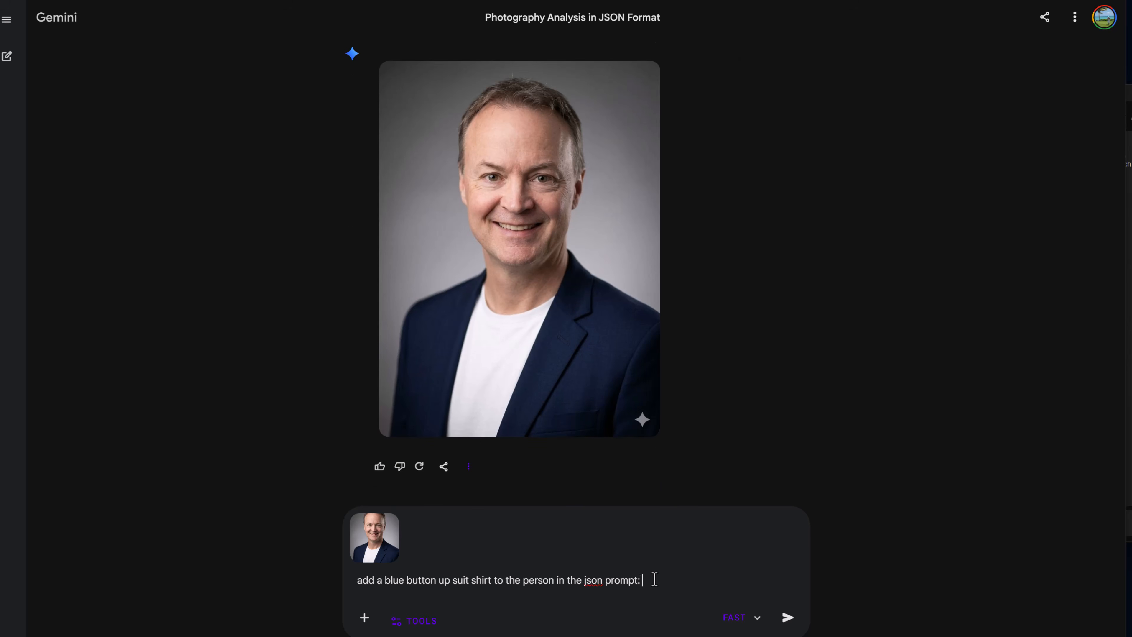
{"action": "key", "text": "ctrl+v"}
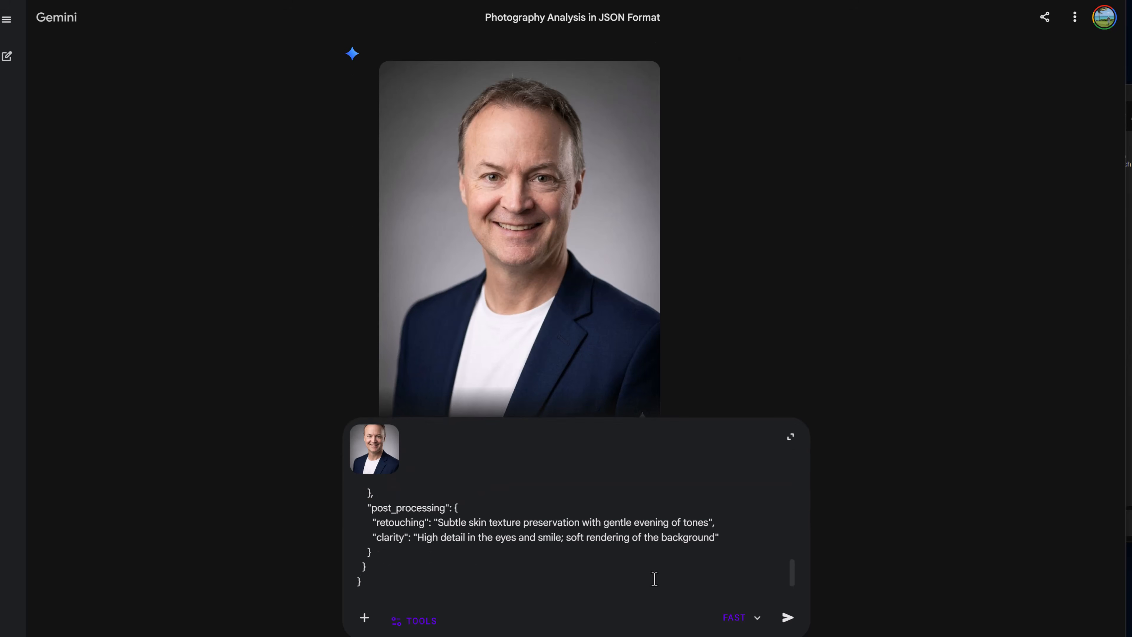
{"action": "key", "text": "Return"}
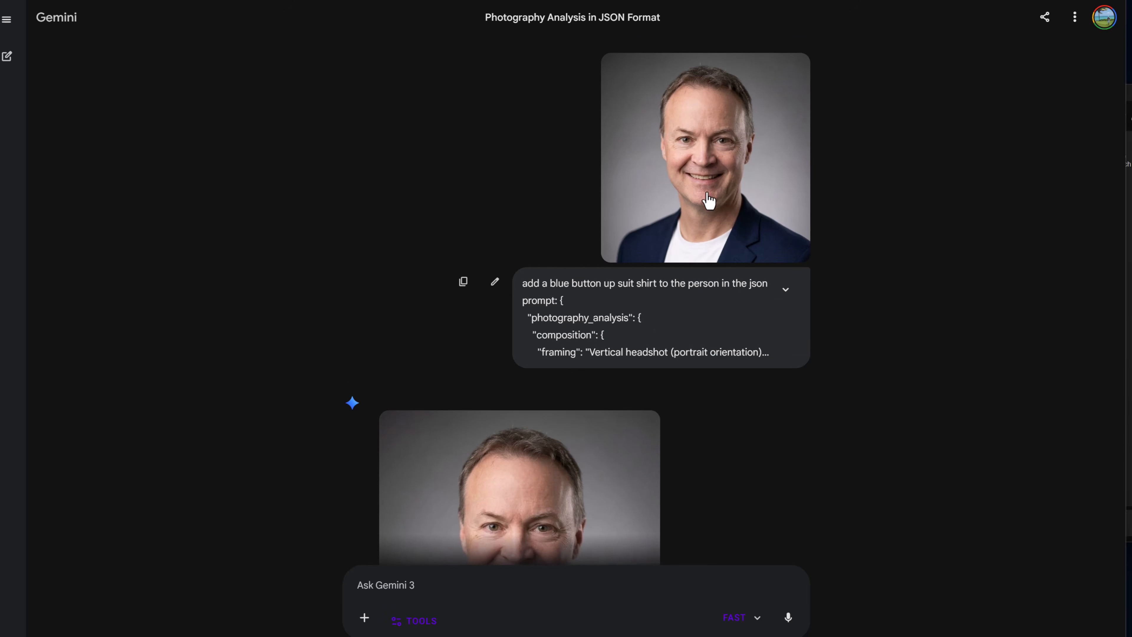
Open the newly generated blue-shirt headshot at full size to examine the clothing change.
{"action": "scroll", "coordinate": [630, 390], "scroll_direction": "down", "scroll_amount": 4}
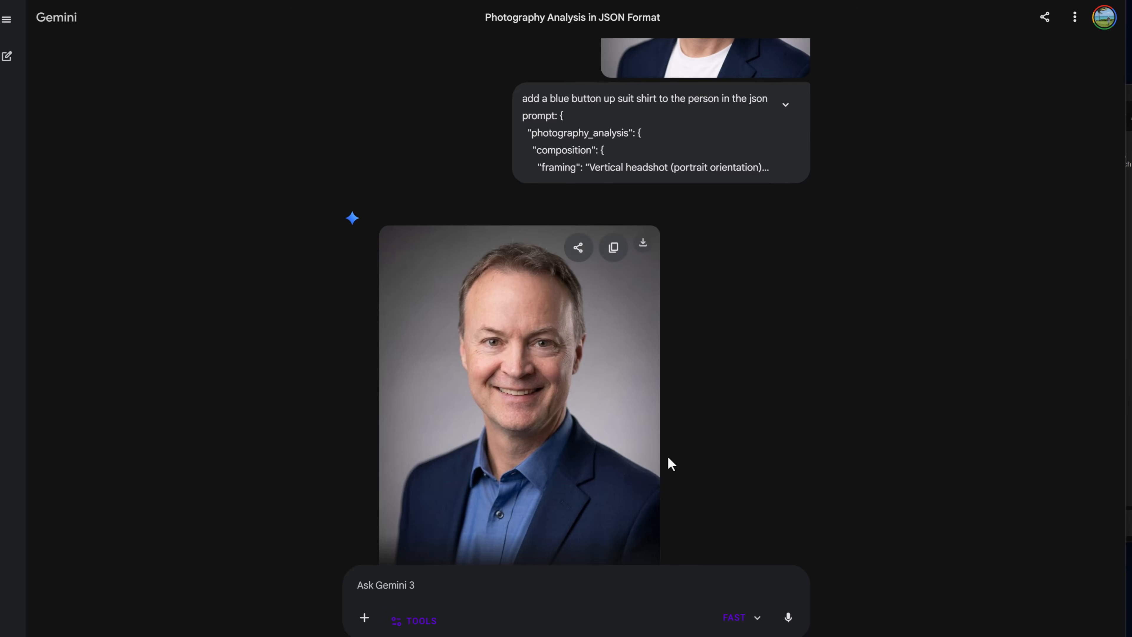
{"action": "scroll", "coordinate": [624, 460], "scroll_direction": "down", "scroll_amount": 2}
{"action": "left_click", "coordinate": [574, 452]}
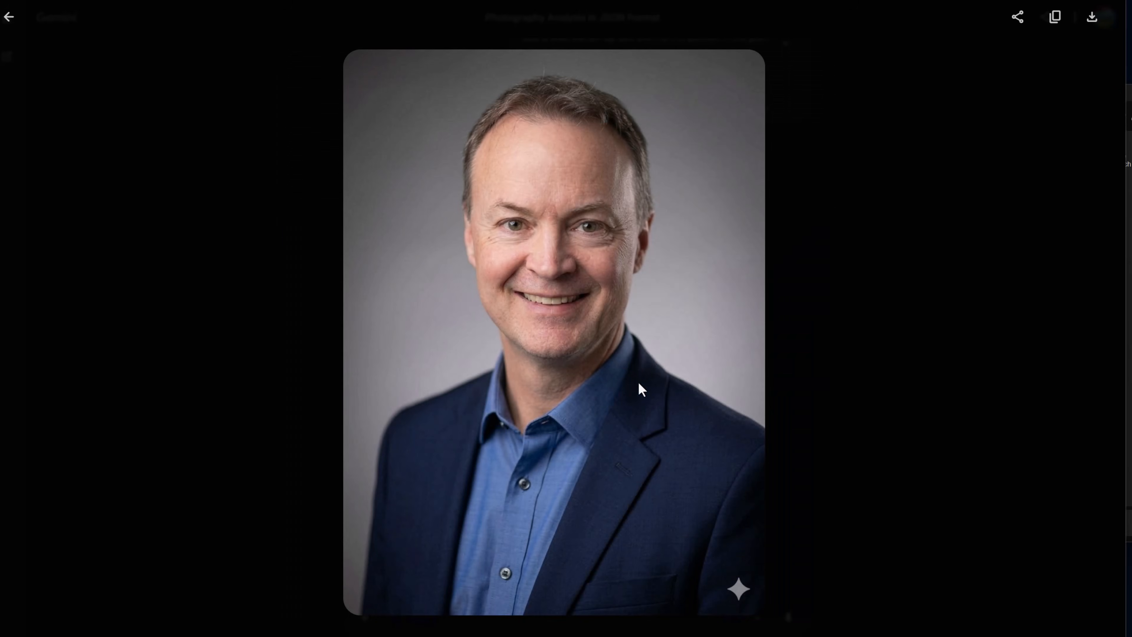